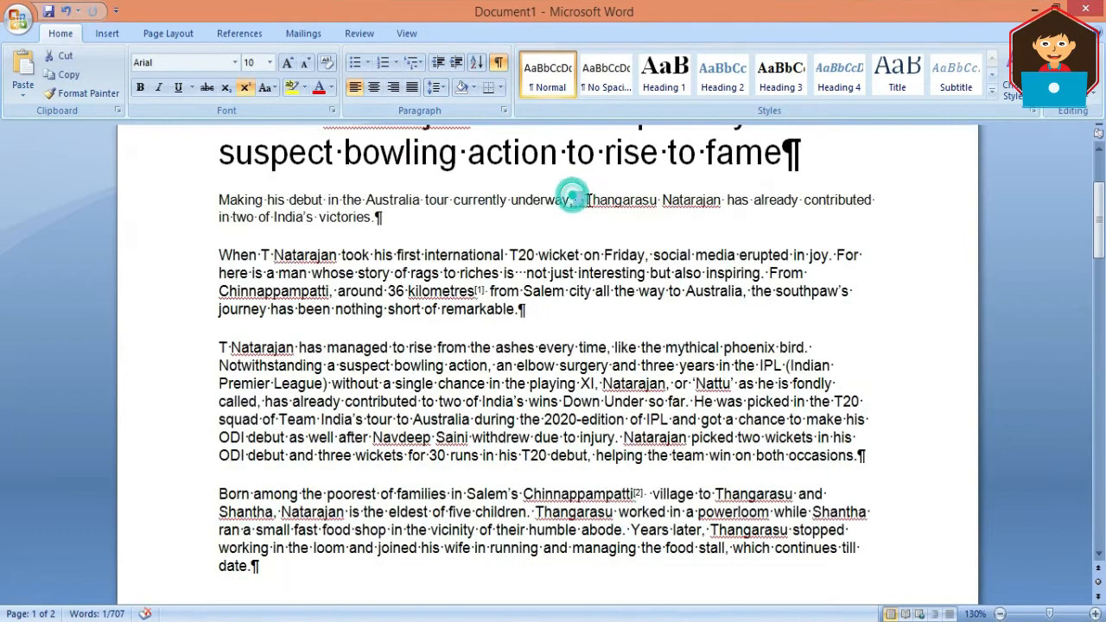
Copy the whole Word article and paste it in InDesign into a text frame about 7.55 x 14.3 in drawn on the middle panel.
drag(515, 274, 526, 274)
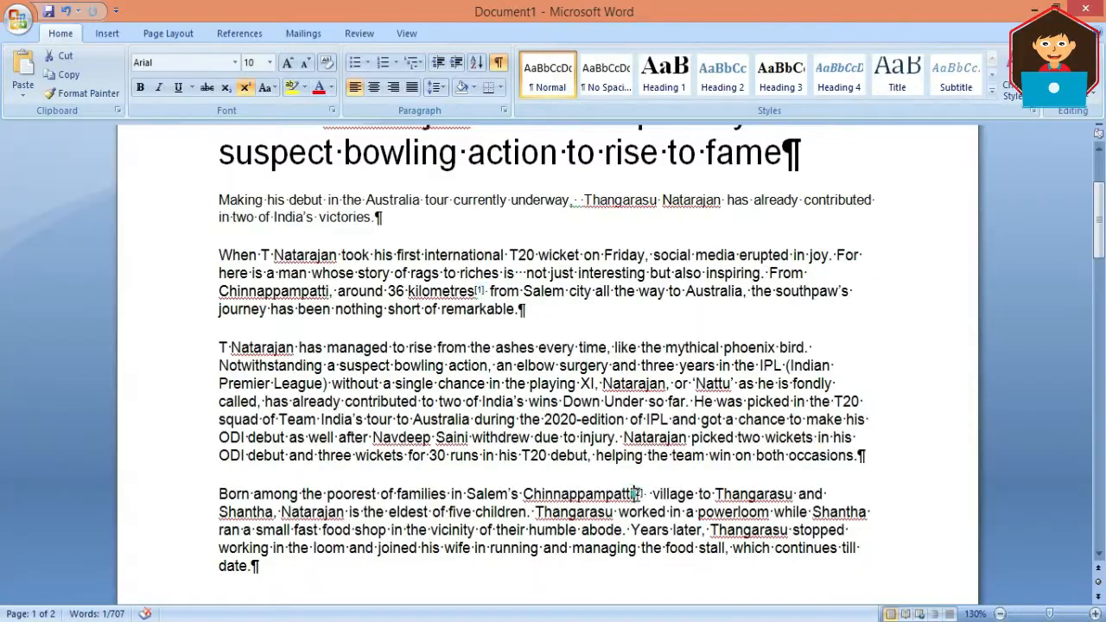
scroll(771, 344, down, 3)
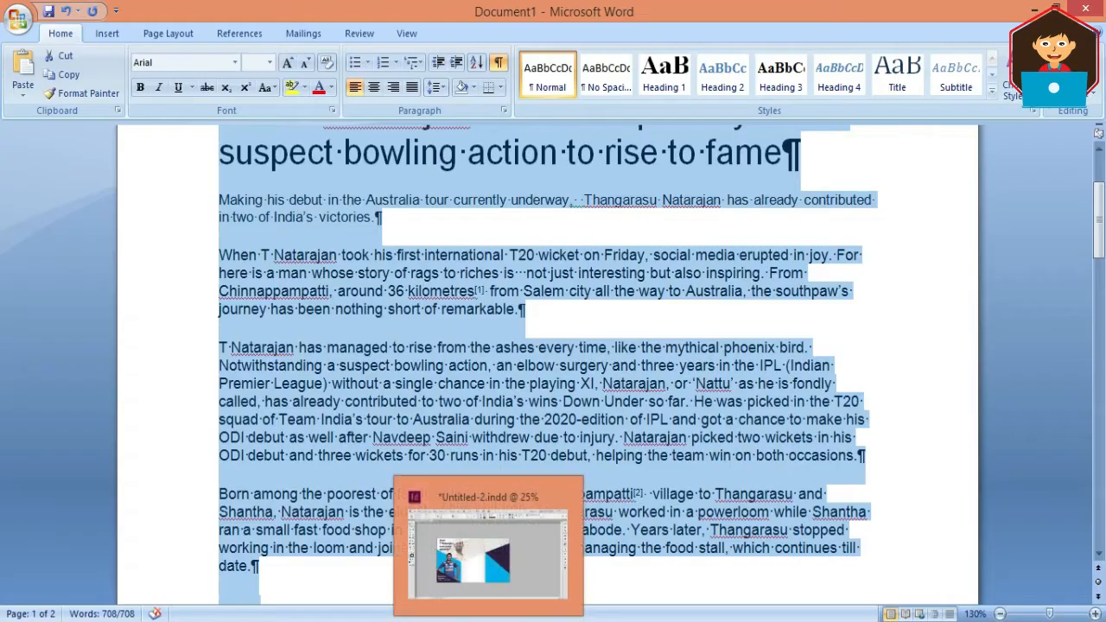
click(473, 562)
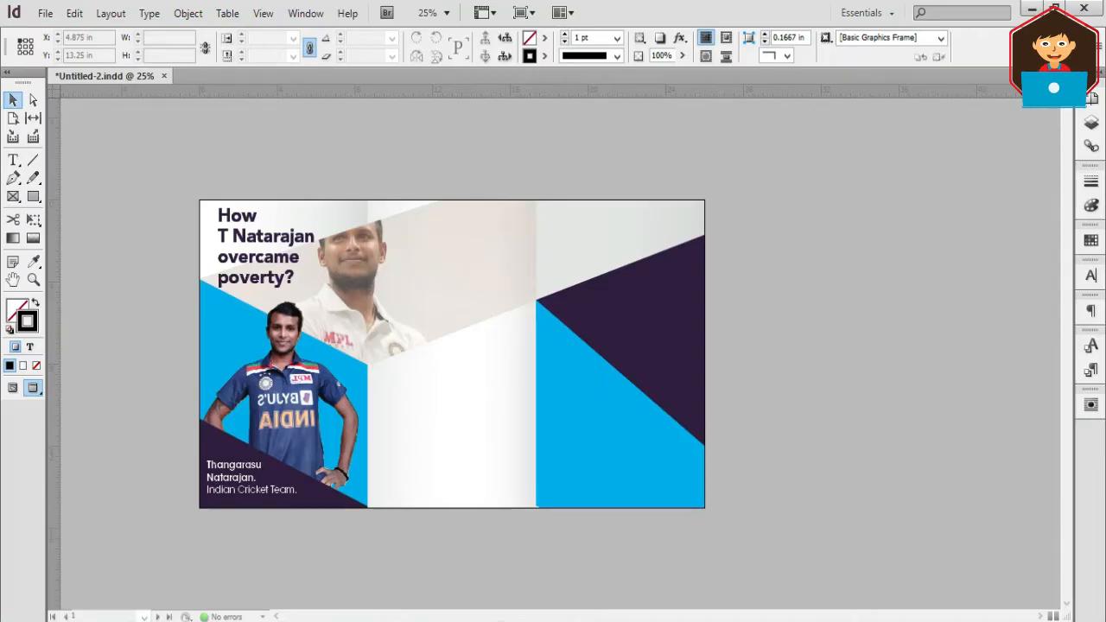
click(13, 160)
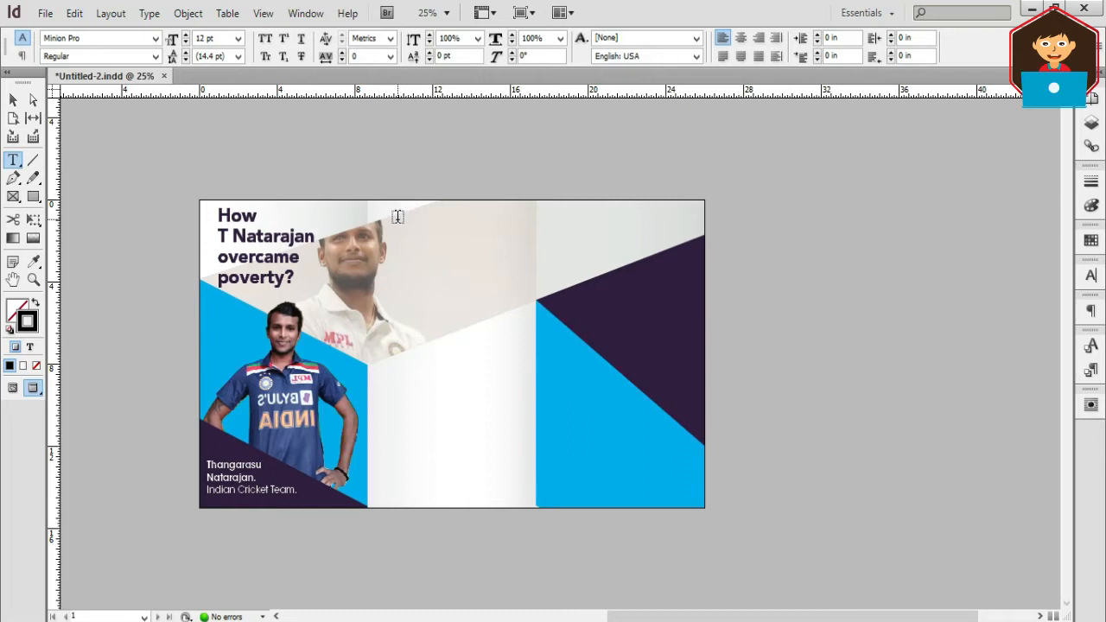
drag(378, 200, 534, 492)
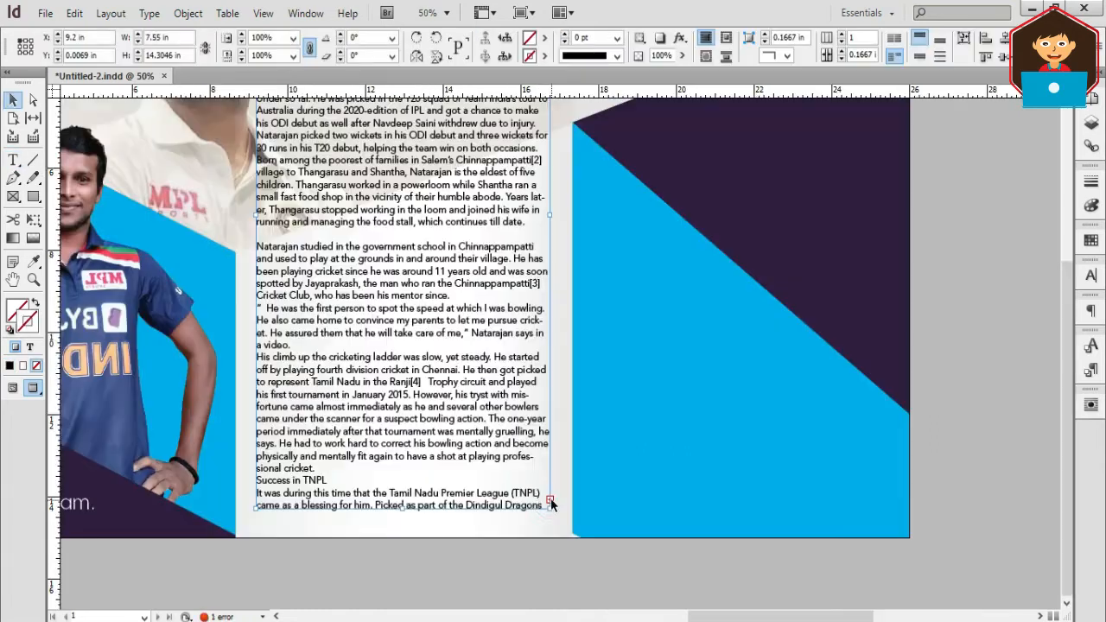
Thread the overset text into a second frame on the blue and purple panel and lower the frames' upper edges to about Y 0.55 in.
scroll(562, 411, up, 5)
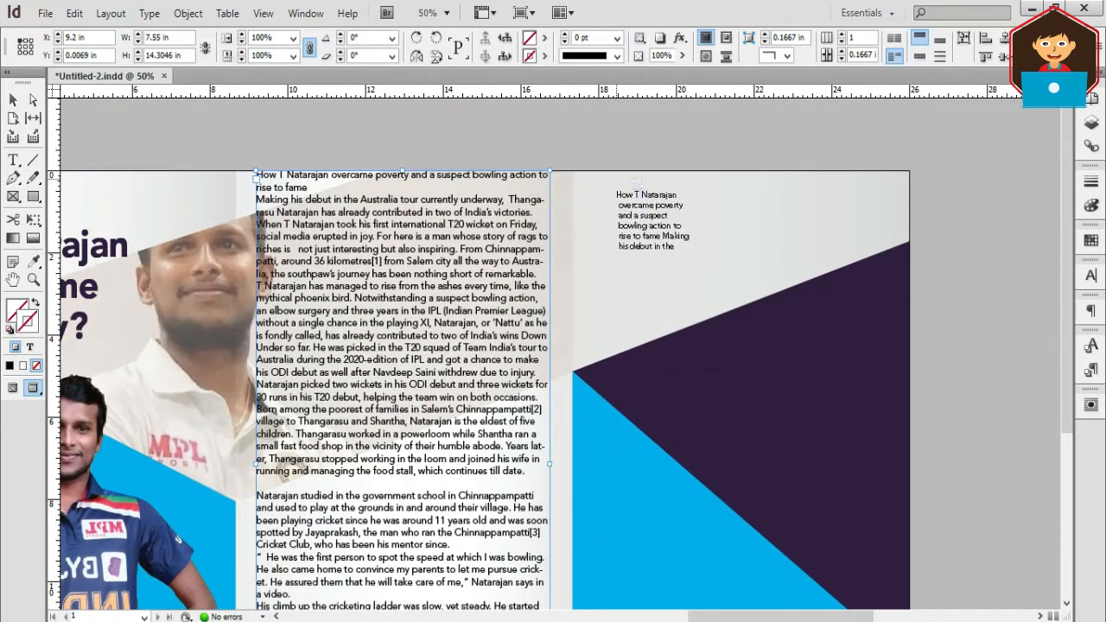
click(595, 197)
click(526, 242)
drag(406, 173, 407, 195)
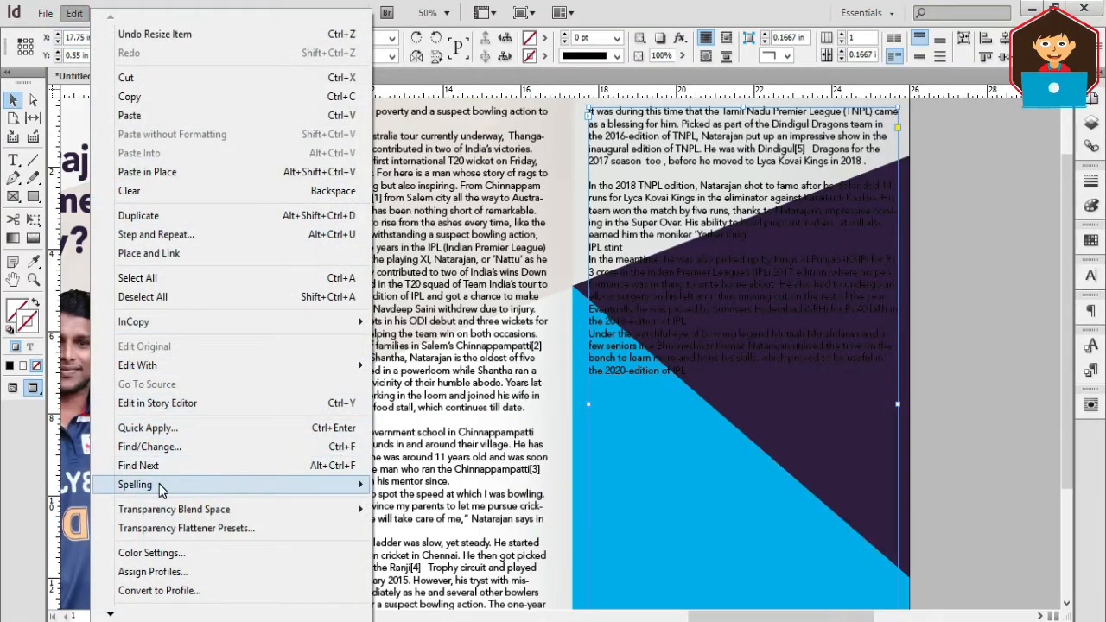
Turn on dynamic spelling for the article text and recolour the dark purple triangle behind it to pale yellow.
mouse_move(179, 488)
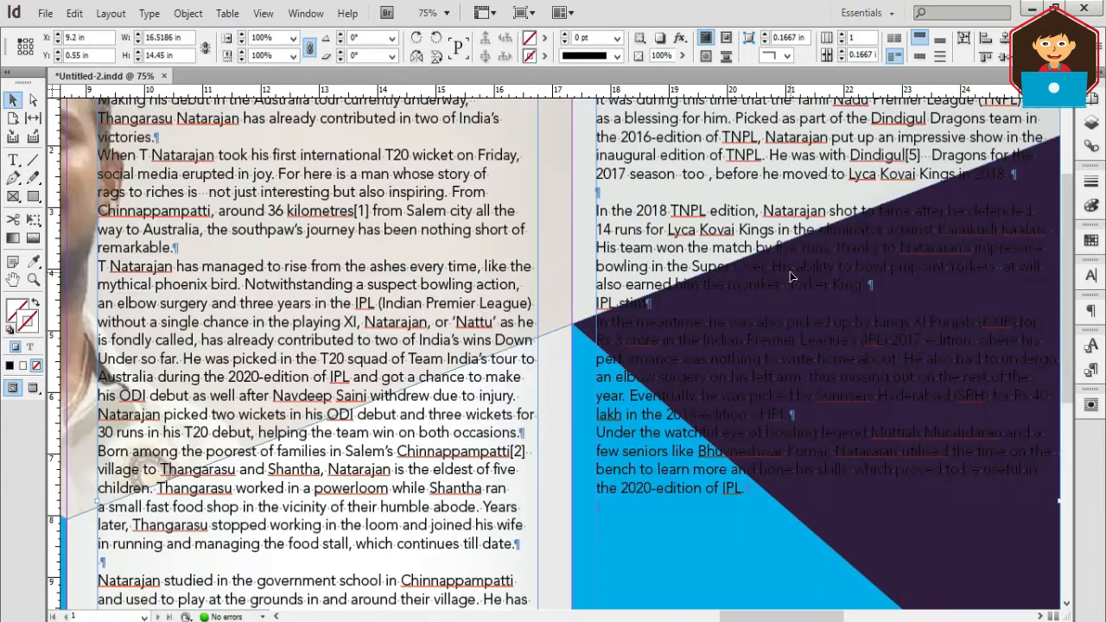
alt+click(558, 306)
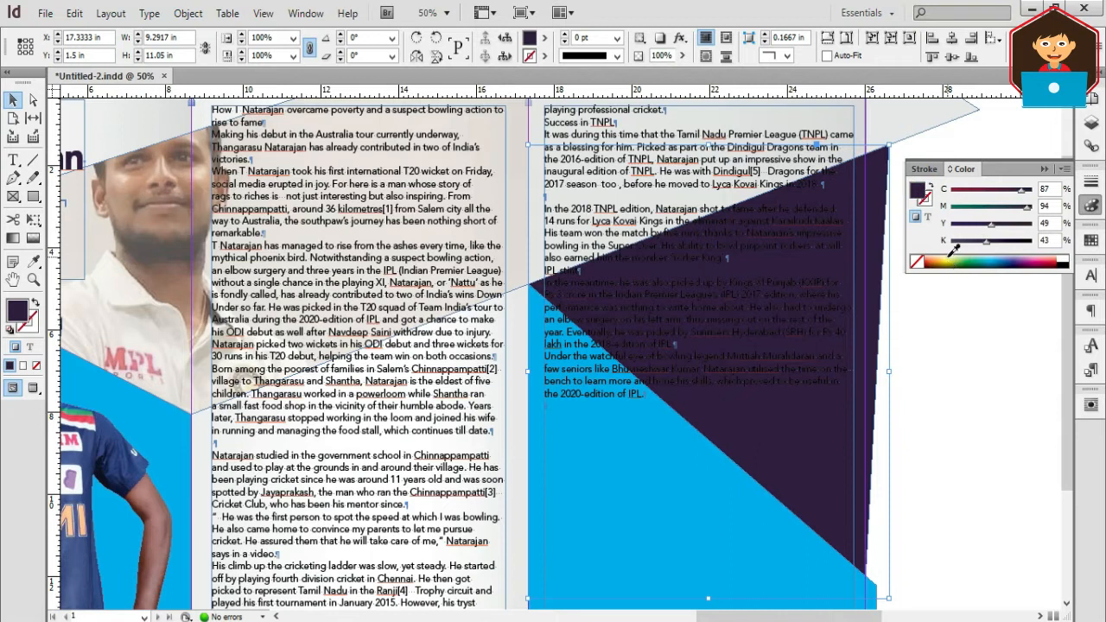
click(956, 257)
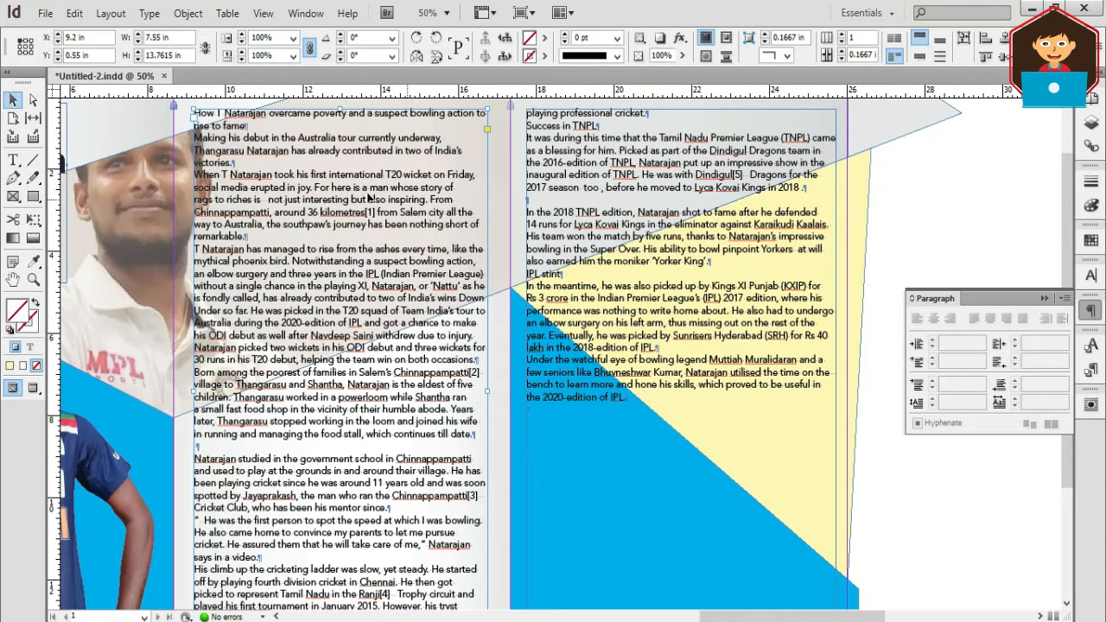
Set the first-line left indent of the entire article to 0.5 in.
double_click(368, 198)
key(ctrl+a)
double_click(964, 363)
text(0)
key(Return)
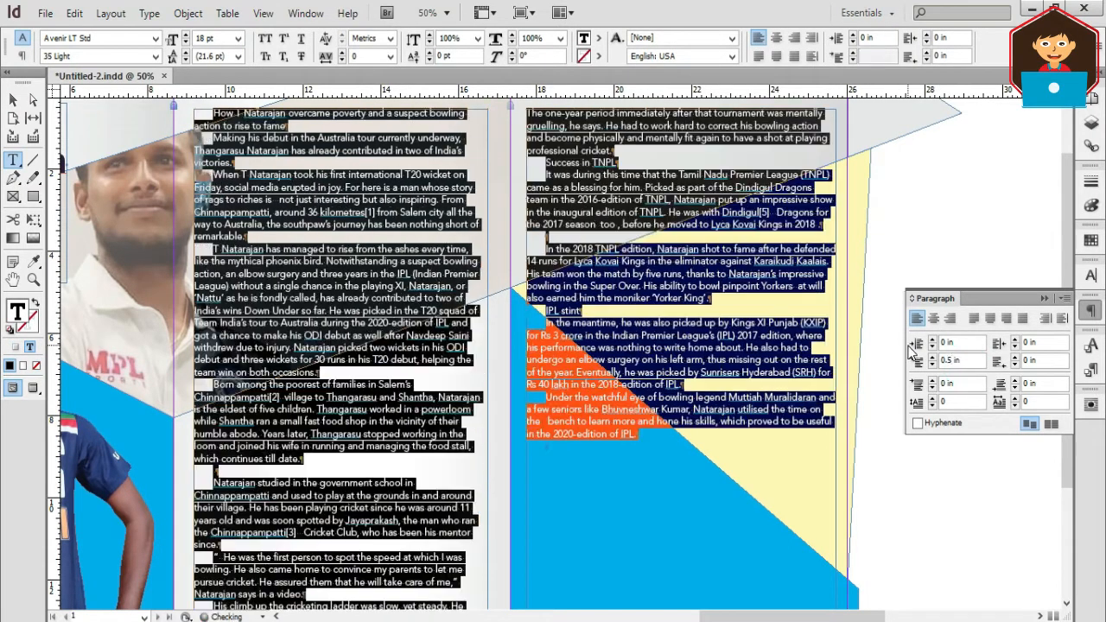
Try 0.5 in of space after the article's paragraphs, and settle on 0.1 in.
scroll(1041, 385, down, 2)
double_click(1046, 386)
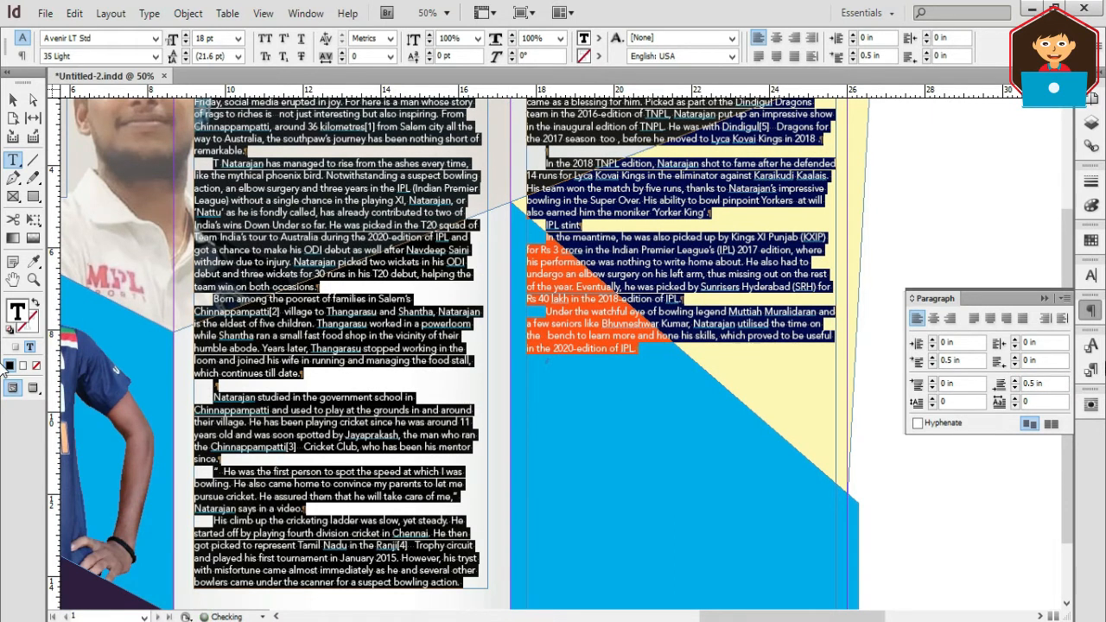
key(Return)
double_click(1048, 386)
text(0.)
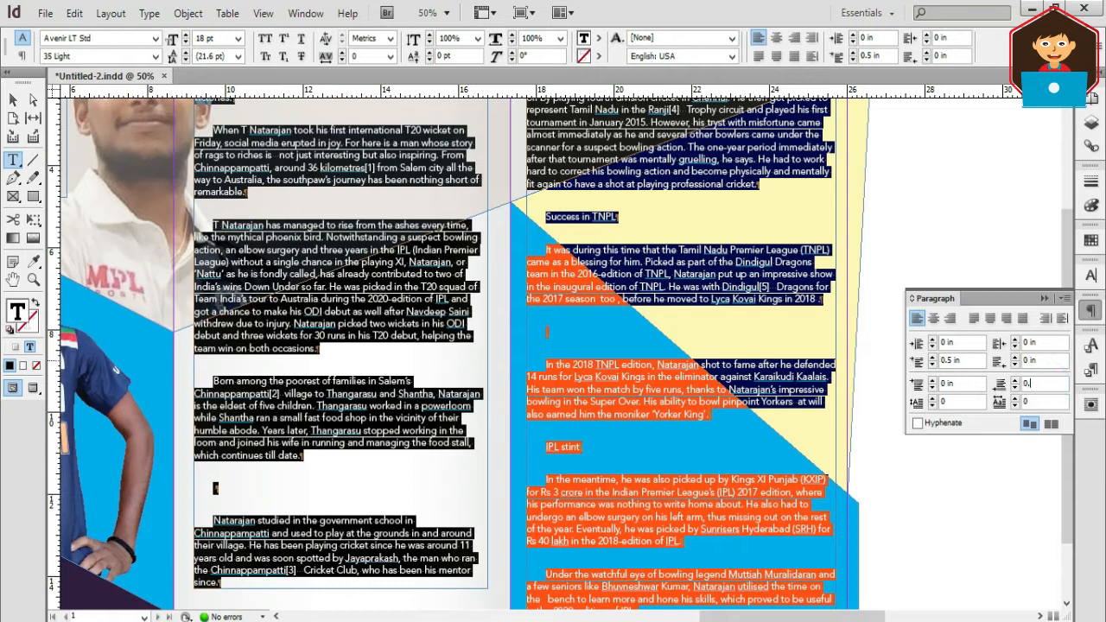
text(1)
key(Return)
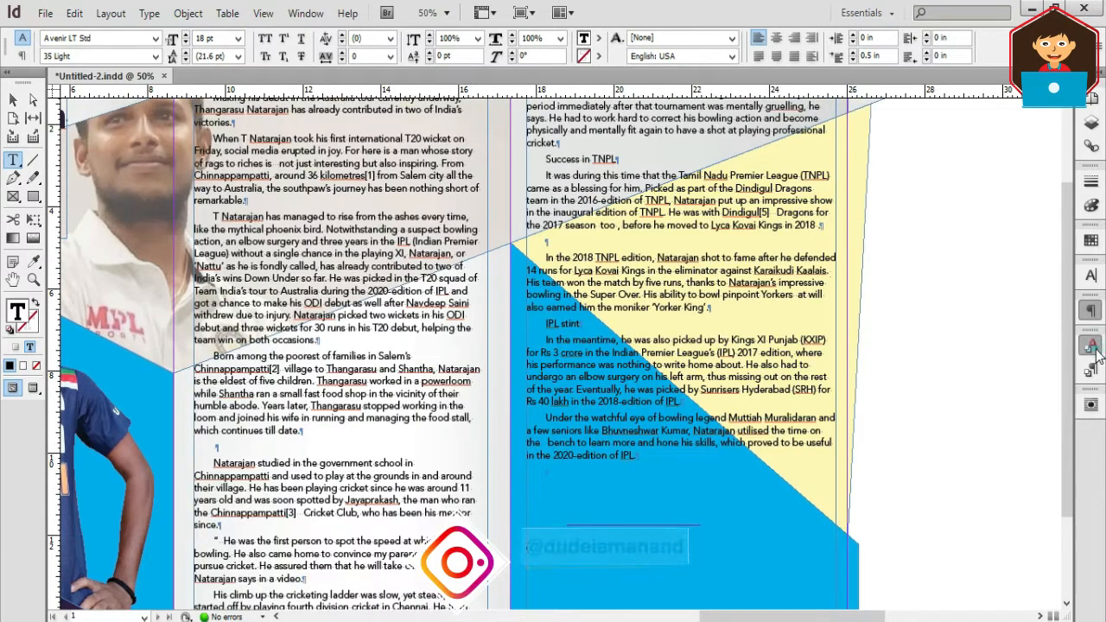
Set the leading of the entire article text to 24 pt.
click(1092, 348)
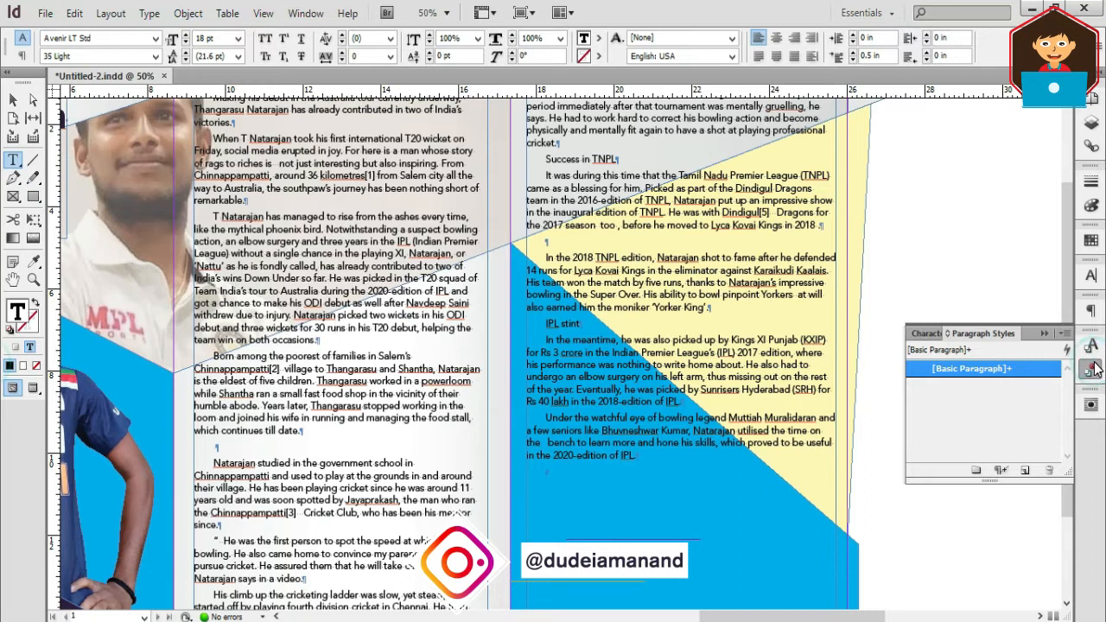
click(1091, 311)
click(1092, 275)
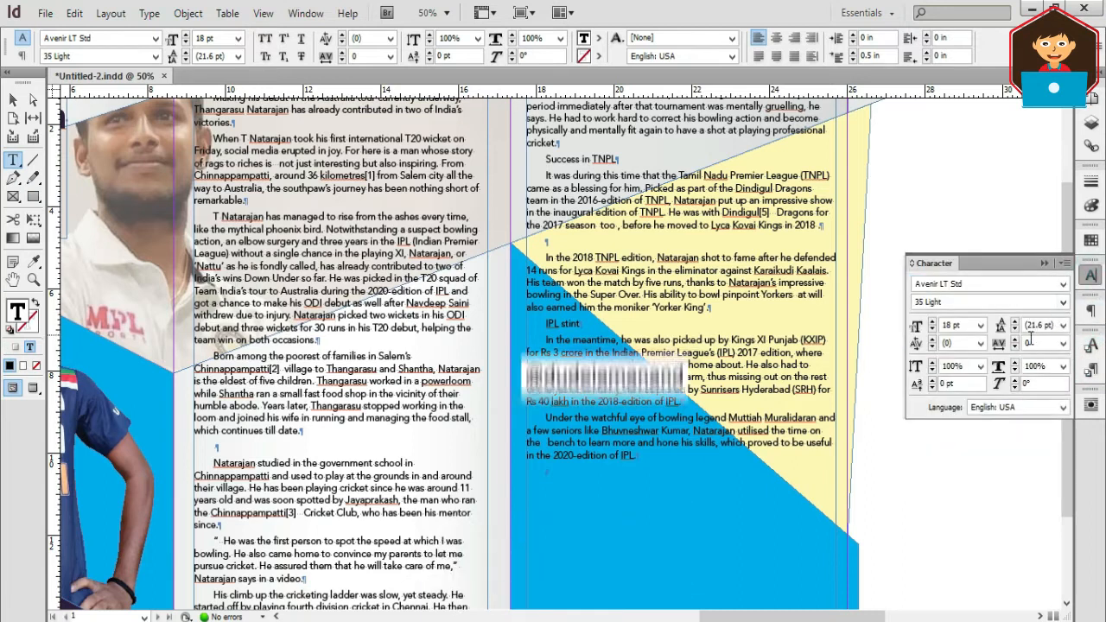
click(329, 261)
key(ctrl+a)
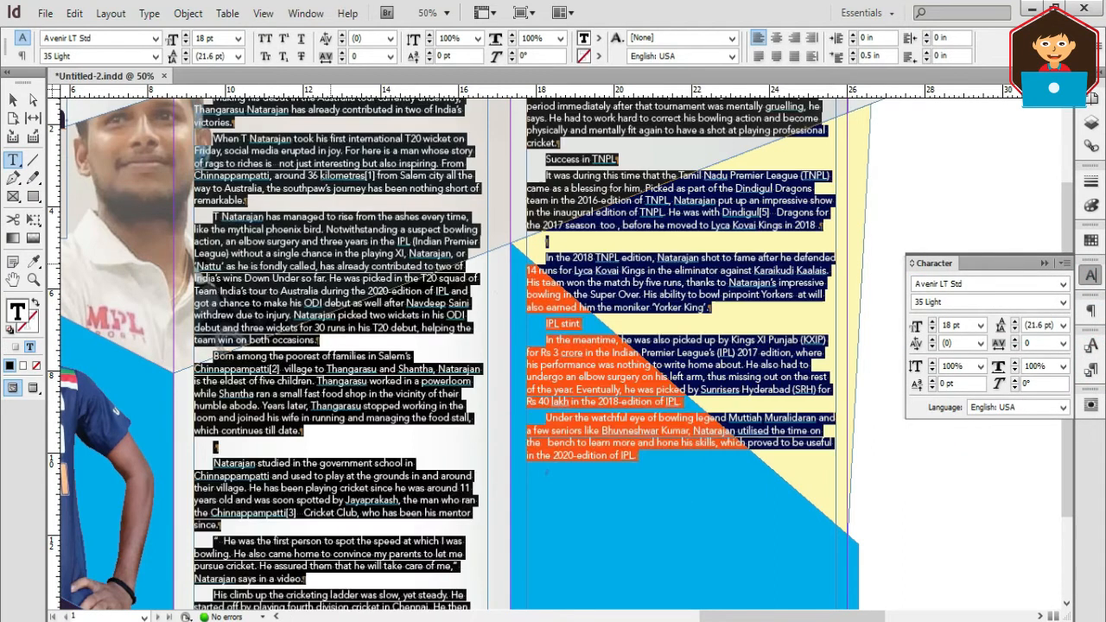
click(1017, 321)
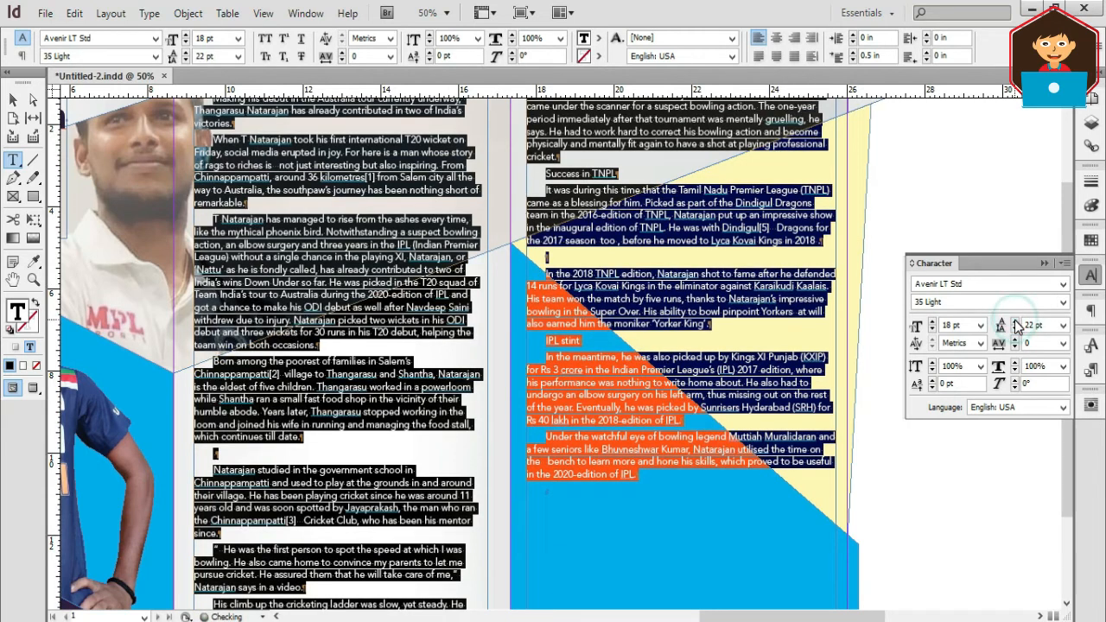
click(1017, 320)
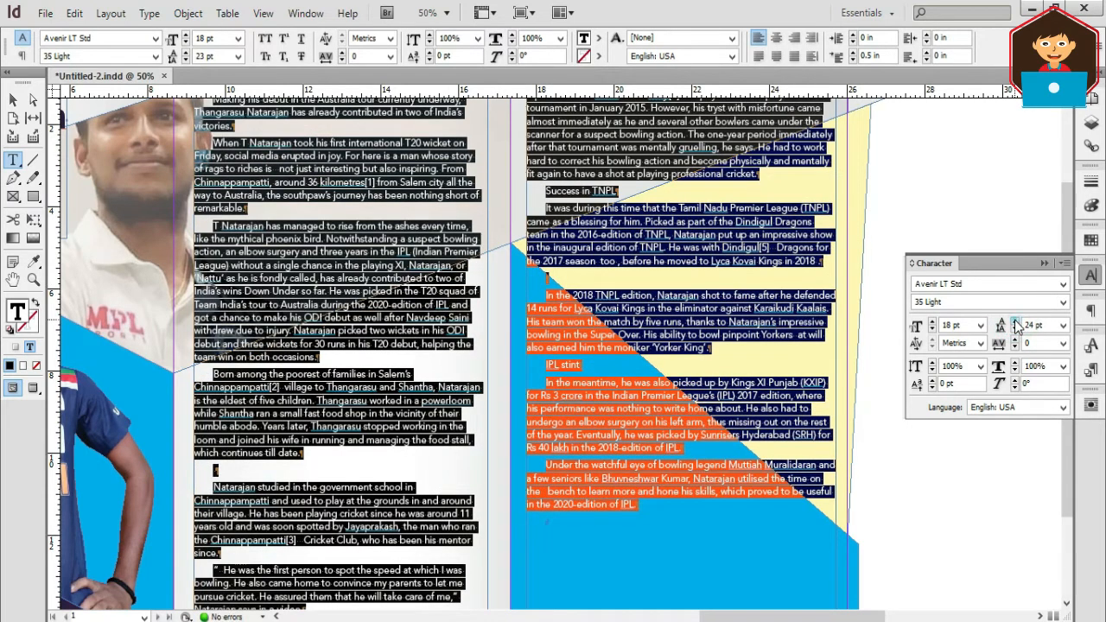
click(1016, 321)
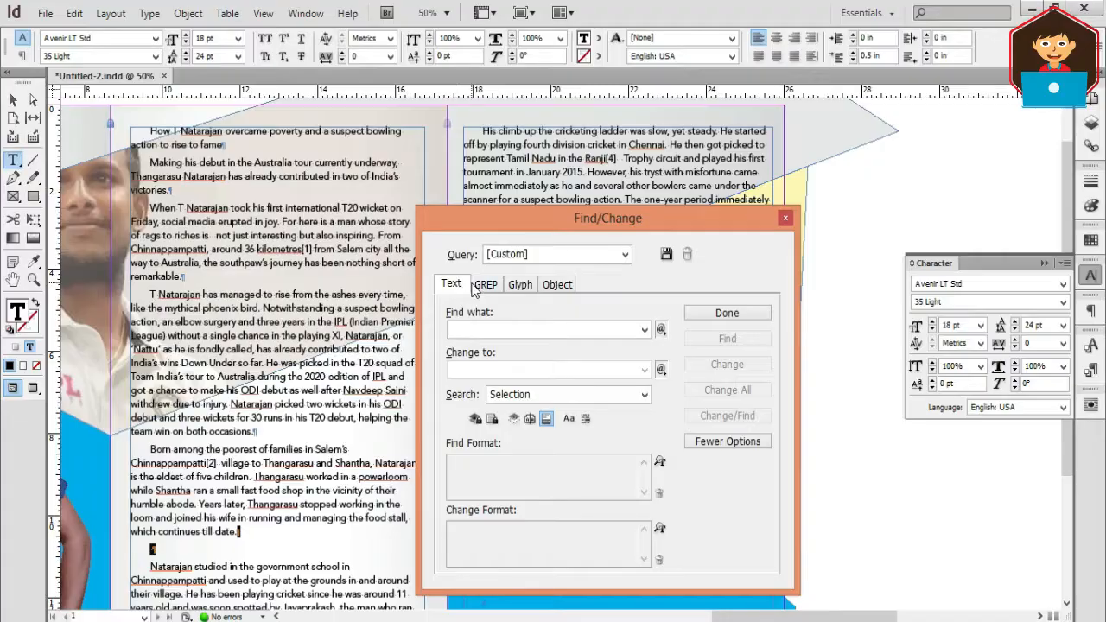
Set up a GREP find/change query over the document that replaces double spaces with a single space.
click(482, 284)
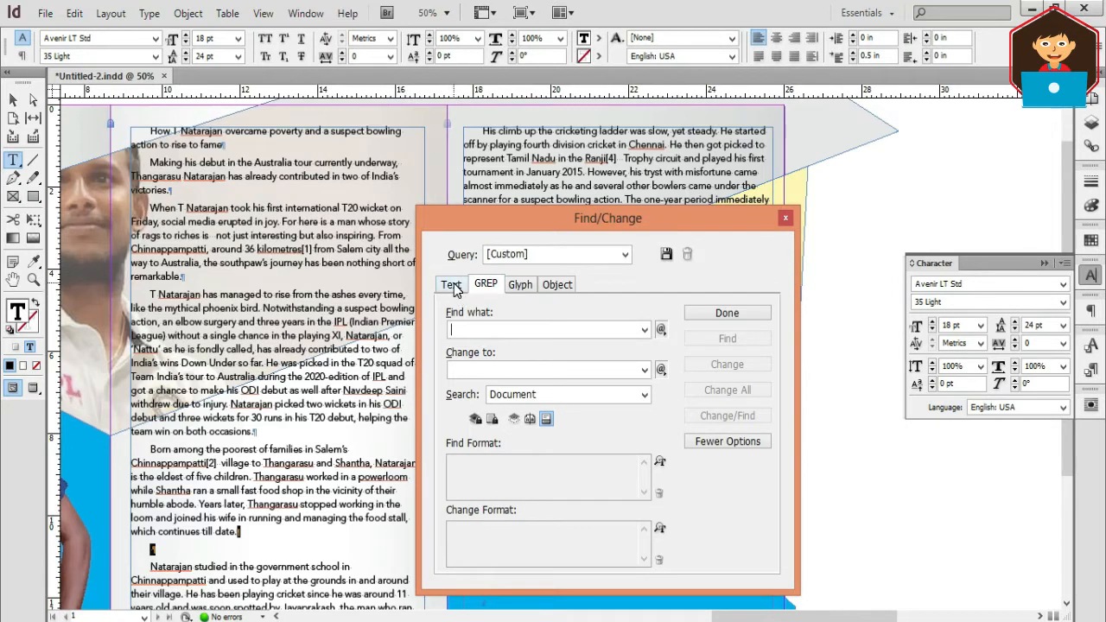
click(464, 332)
click(466, 372)
click(471, 332)
key(BackSpace)
key(BackSpace)
click(466, 372)
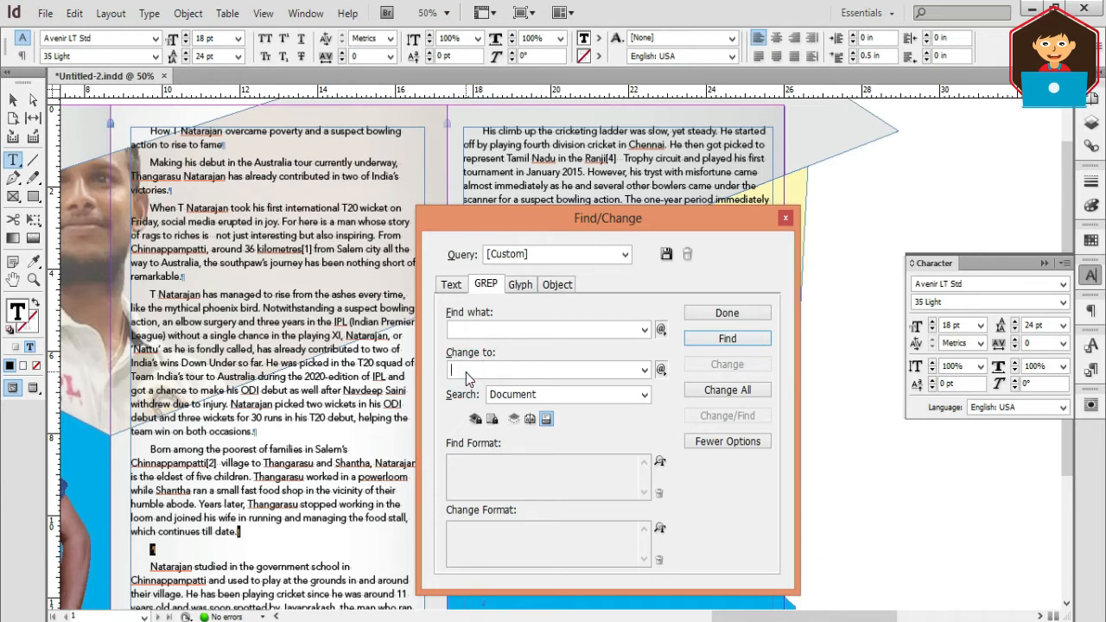
Review several double-space matches and replace every one of them throughout the document.
click(733, 341)
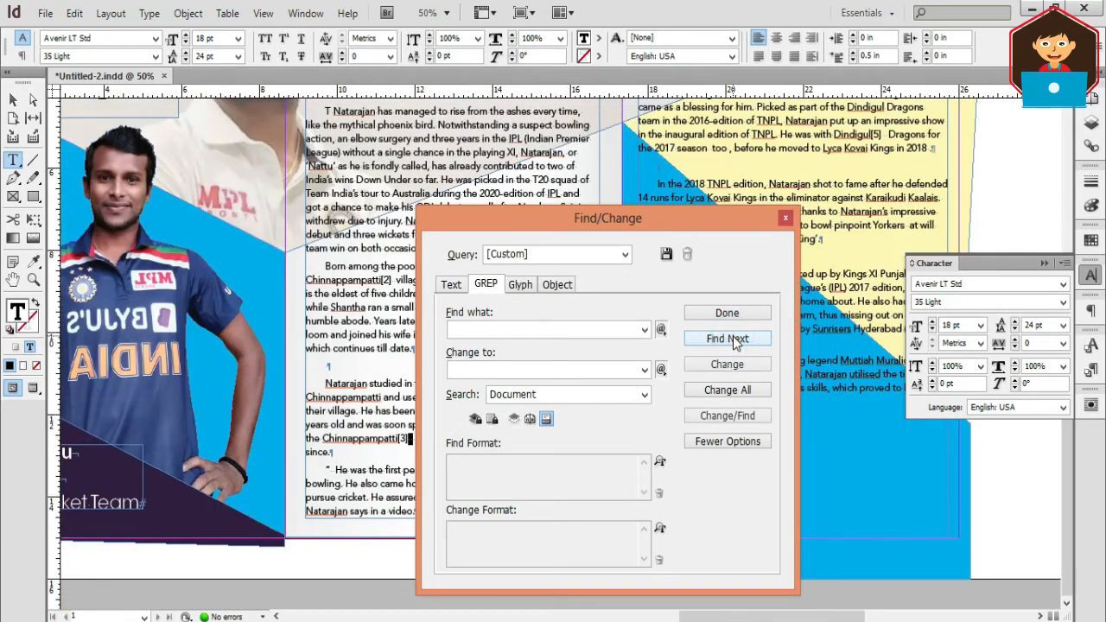
drag(602, 226, 810, 210)
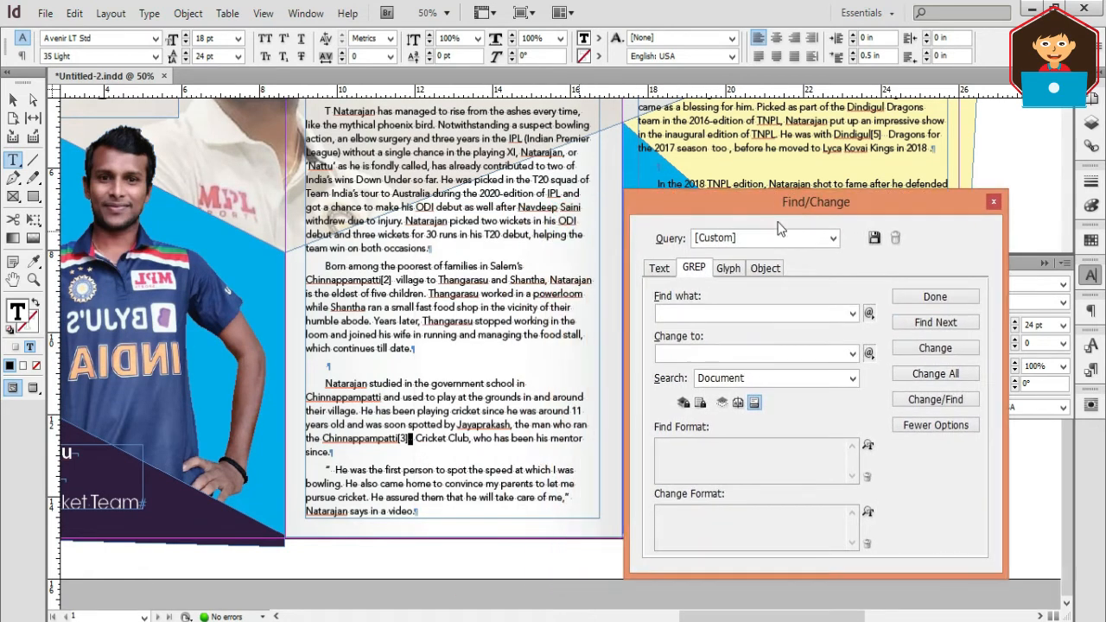
click(918, 324)
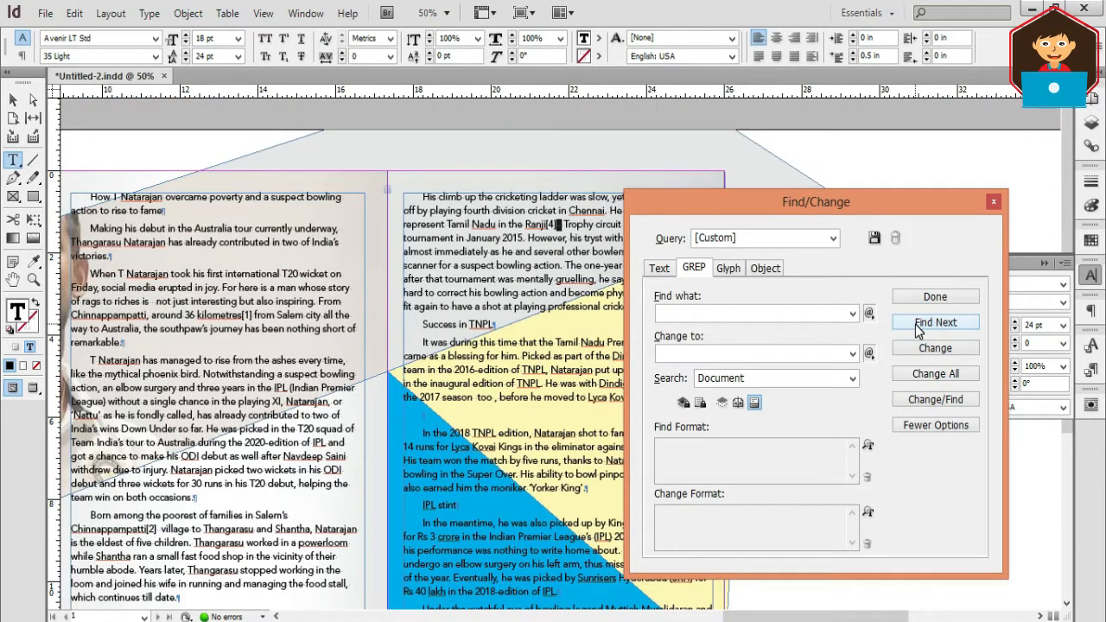
click(930, 374)
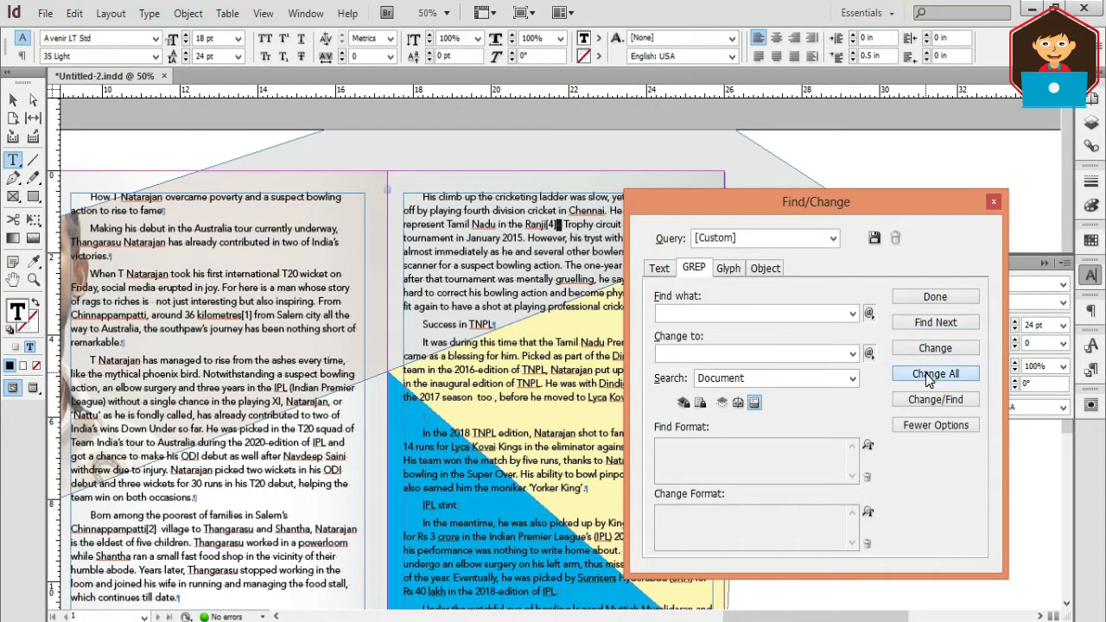
click(655, 383)
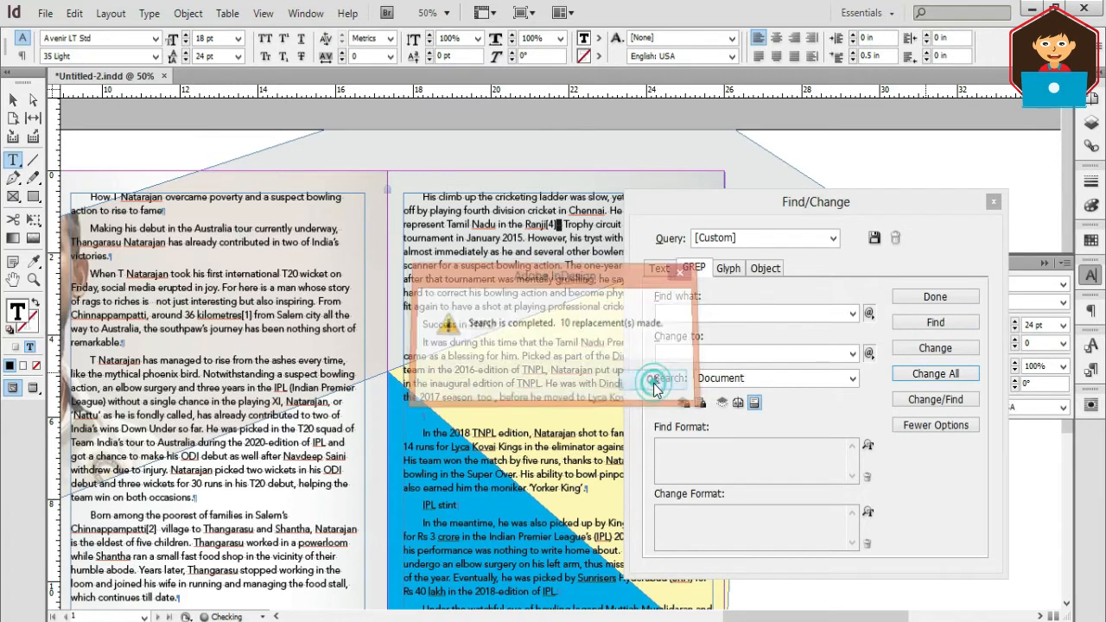
Remove the empty paragraph after "continues till date." with a GREP query that changes "\r \r" to "\r".
drag(152, 511, 168, 523)
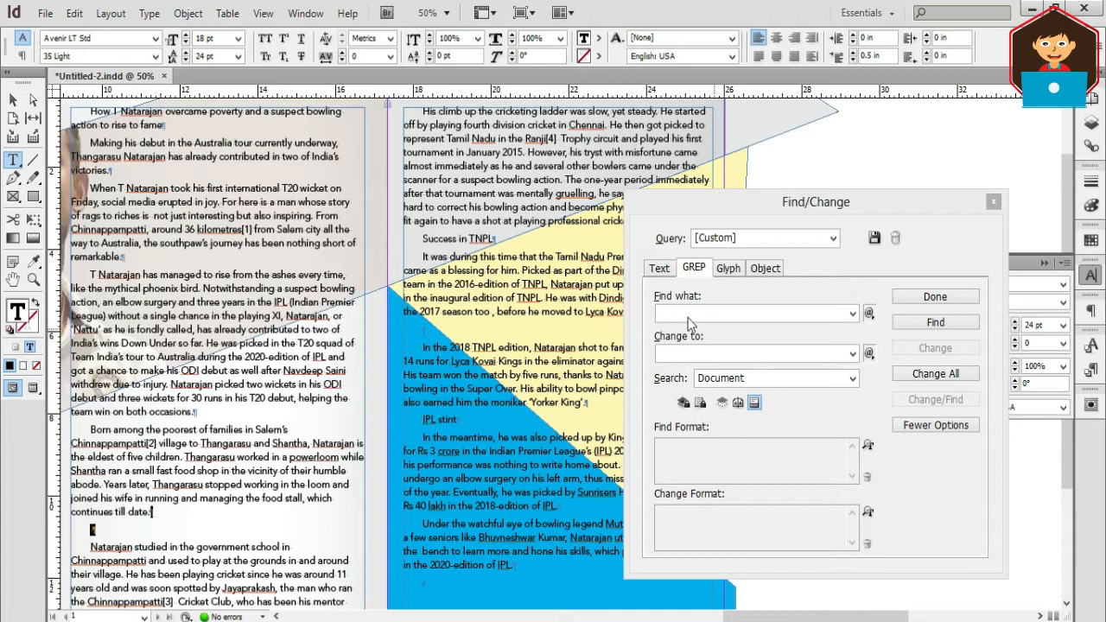
click(672, 315)
text(\r \r)
text(\r \r)
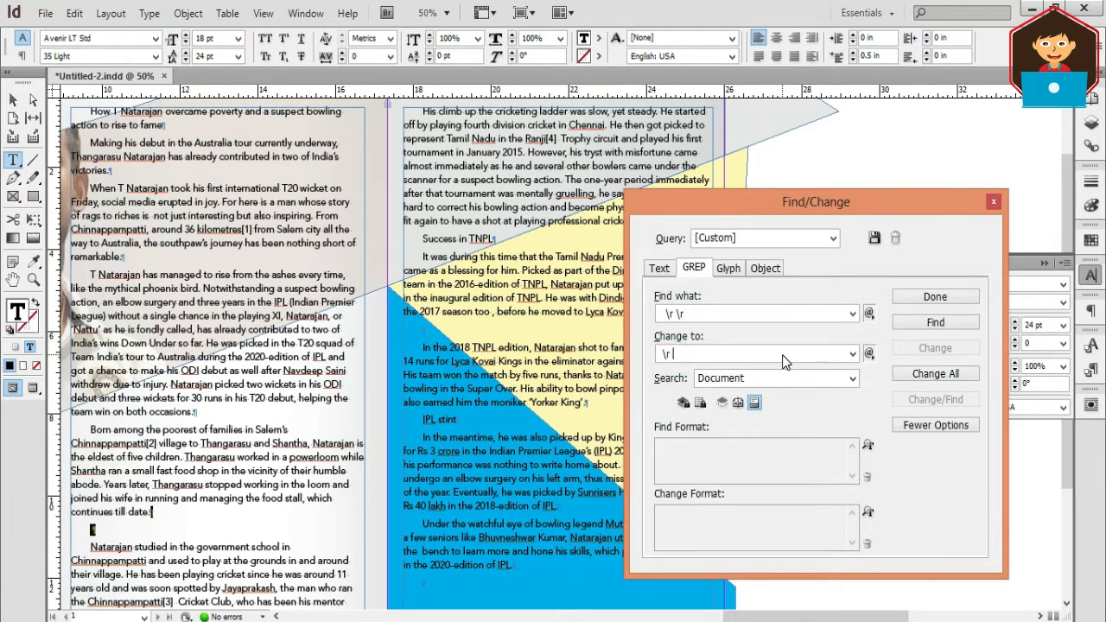
click(936, 322)
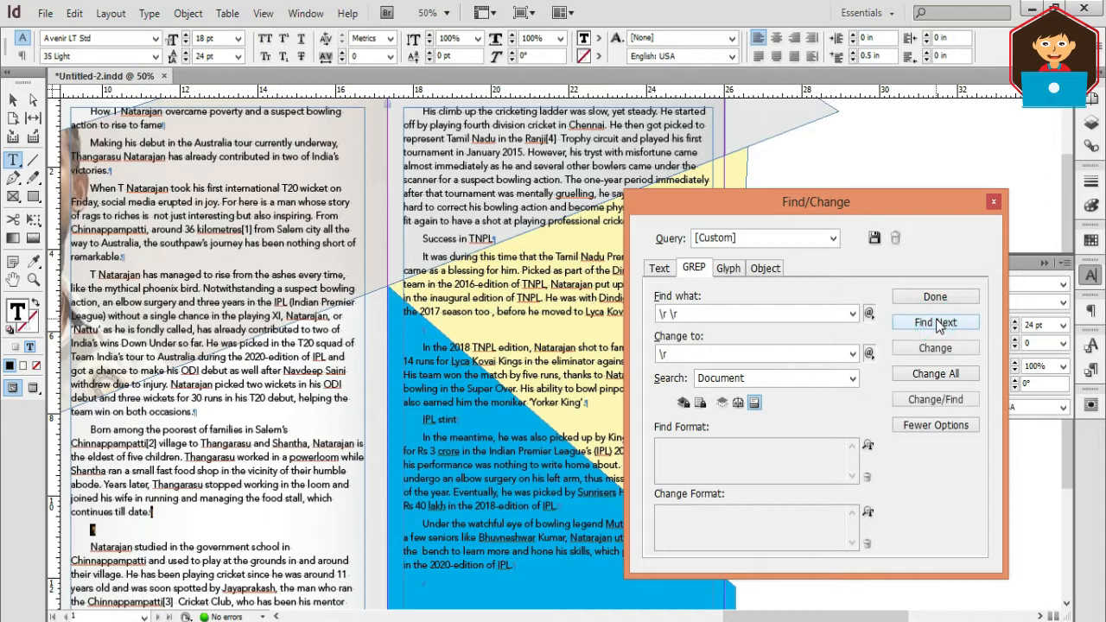
click(936, 347)
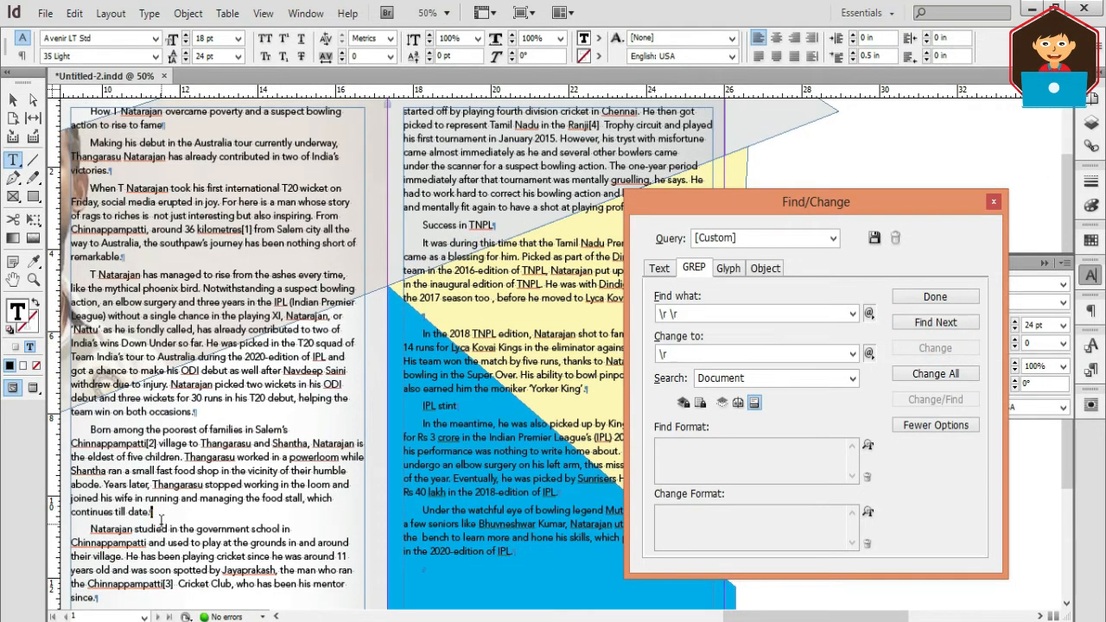
Search the document with the GREP wildcard for any digit (\d) and step through the matches.
click(869, 313)
mouse_move(946, 413)
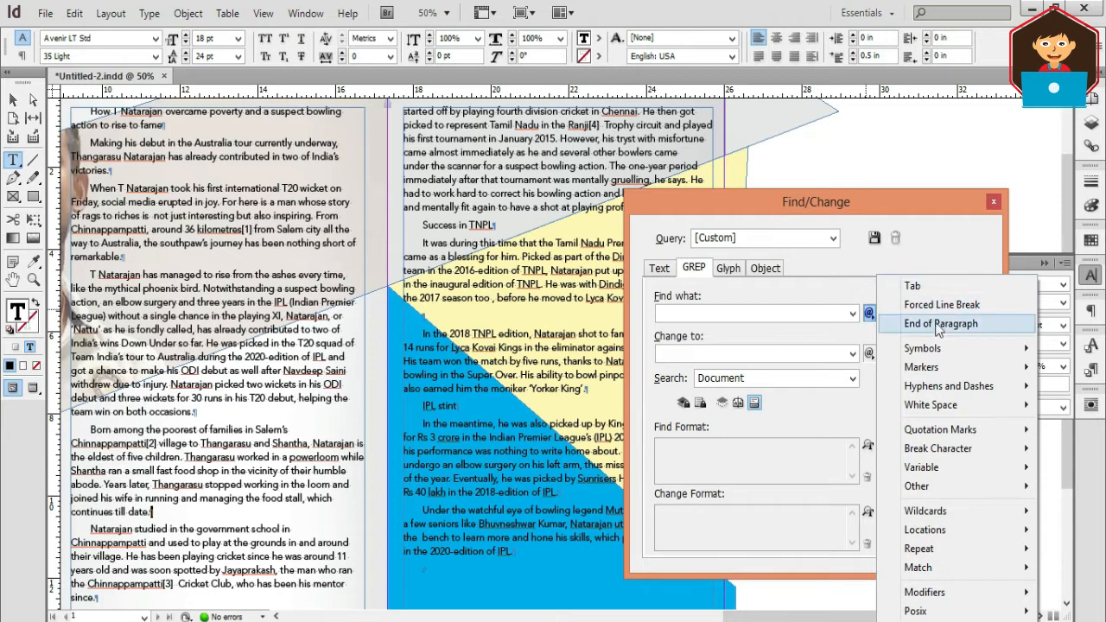
mouse_move(945, 348)
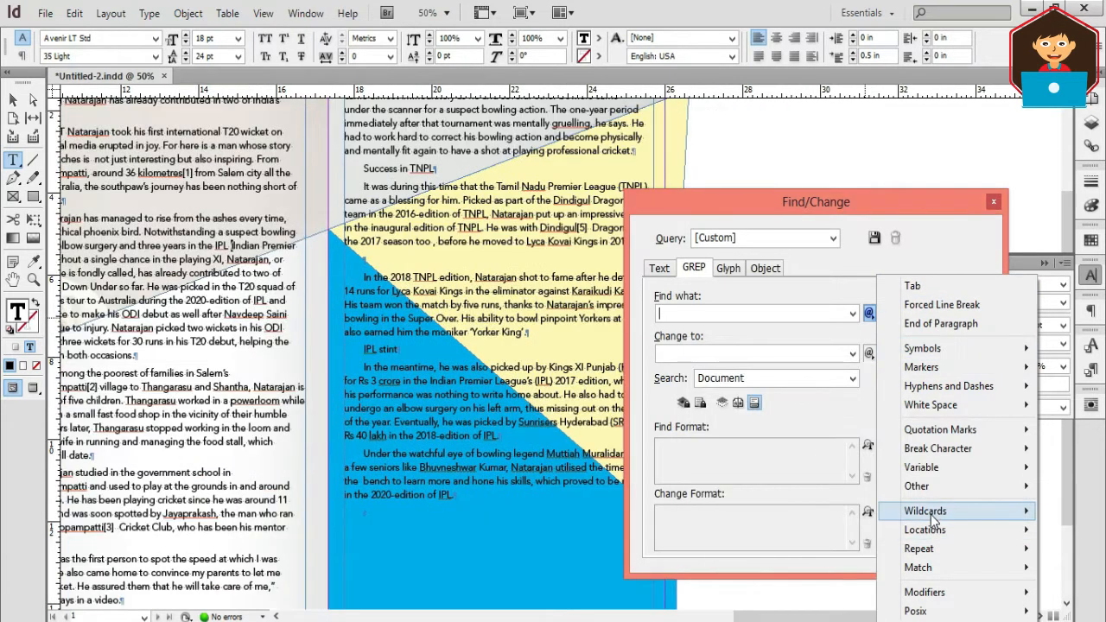
mouse_move(932, 513)
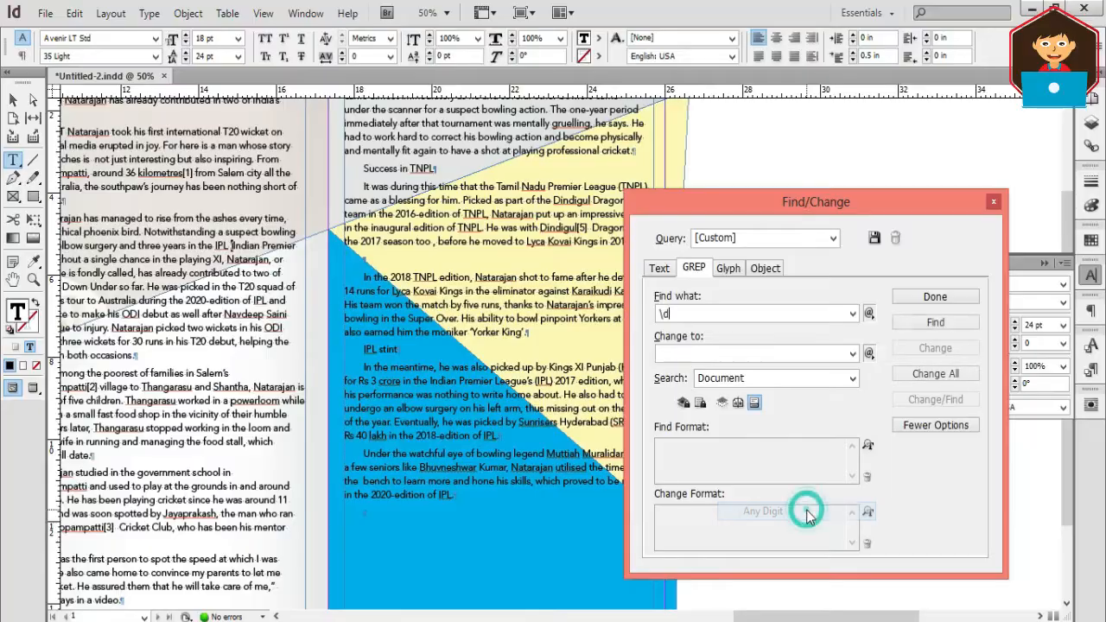
click(936, 327)
click(936, 325)
click(935, 324)
click(935, 324)
click(935, 324)
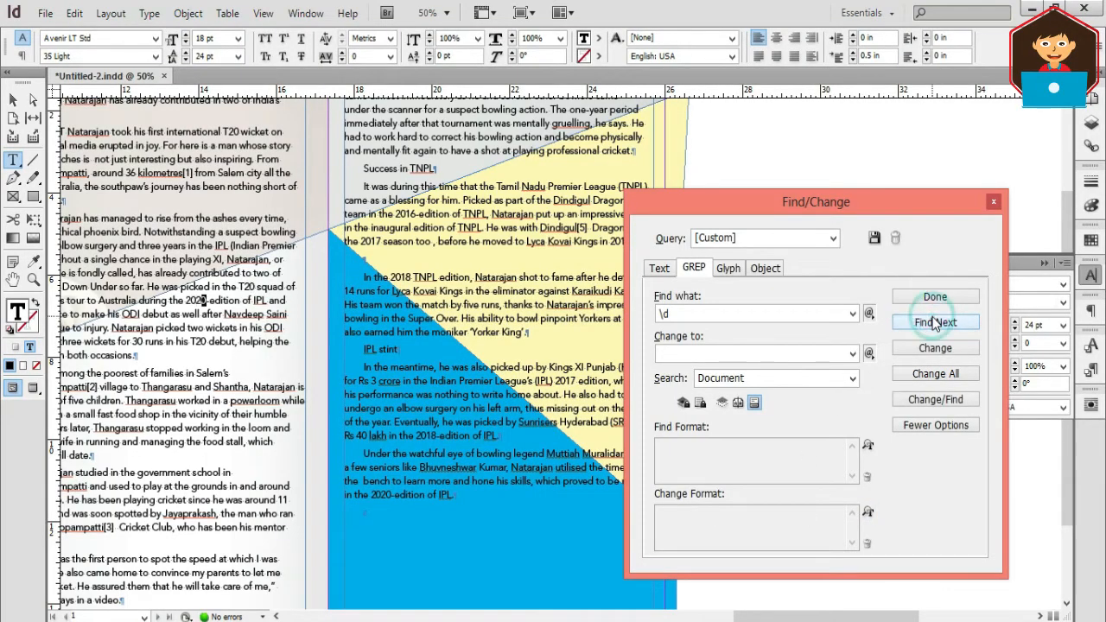
Step through further single-digit matches of the \d query in the article text.
click(935, 325)
click(935, 324)
click(936, 324)
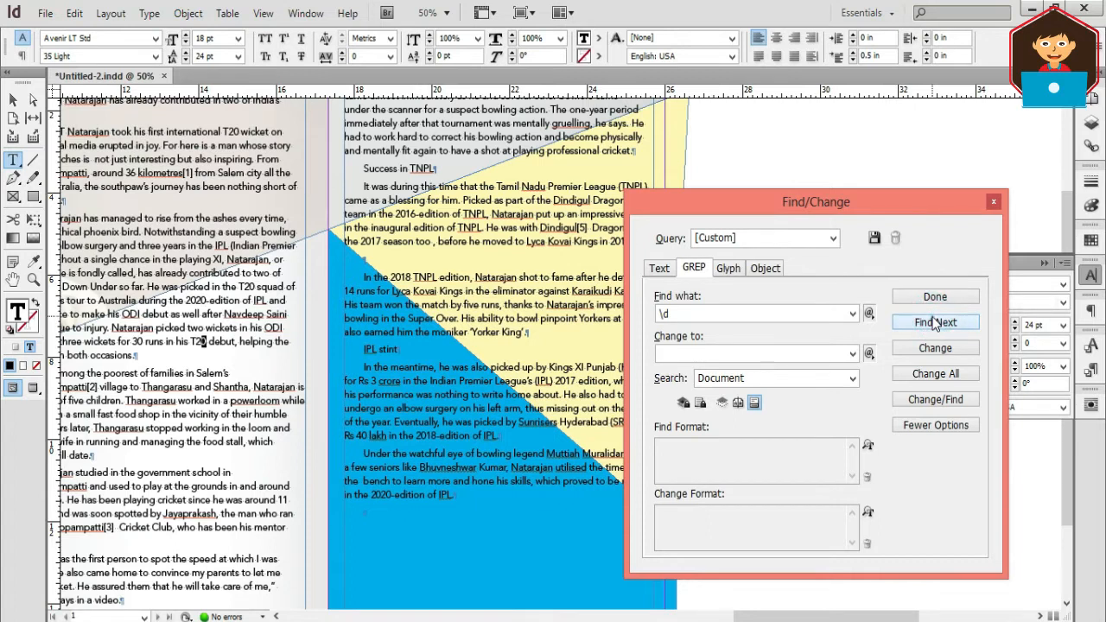
click(935, 324)
Change the GREP search pattern to \[\d\] and step through the bracketed reference numbers in the document.
text(\[)
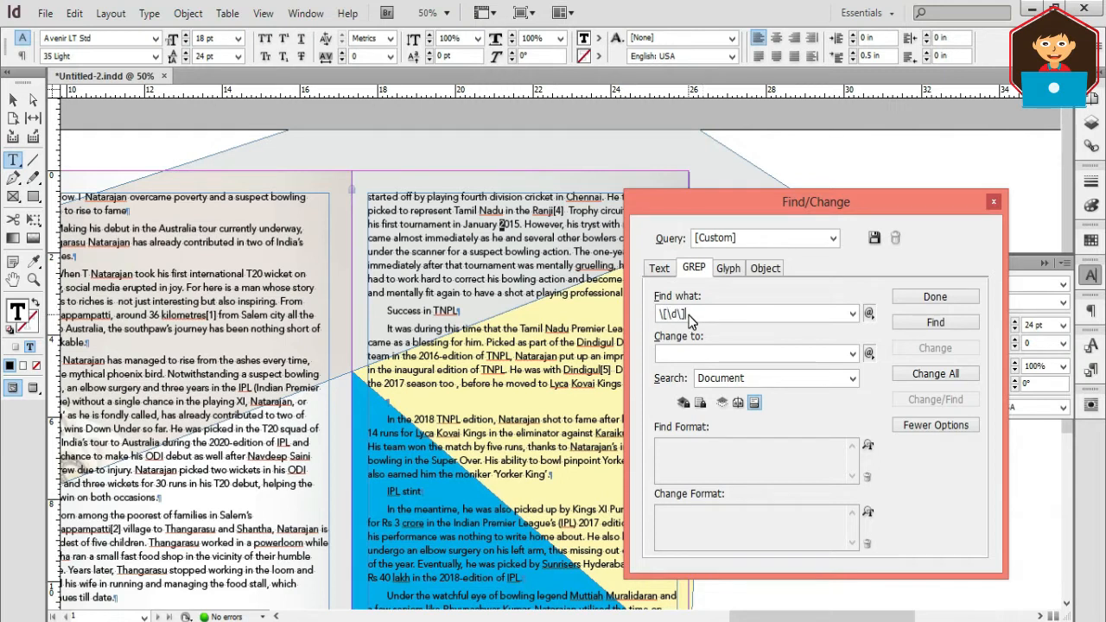
click(946, 324)
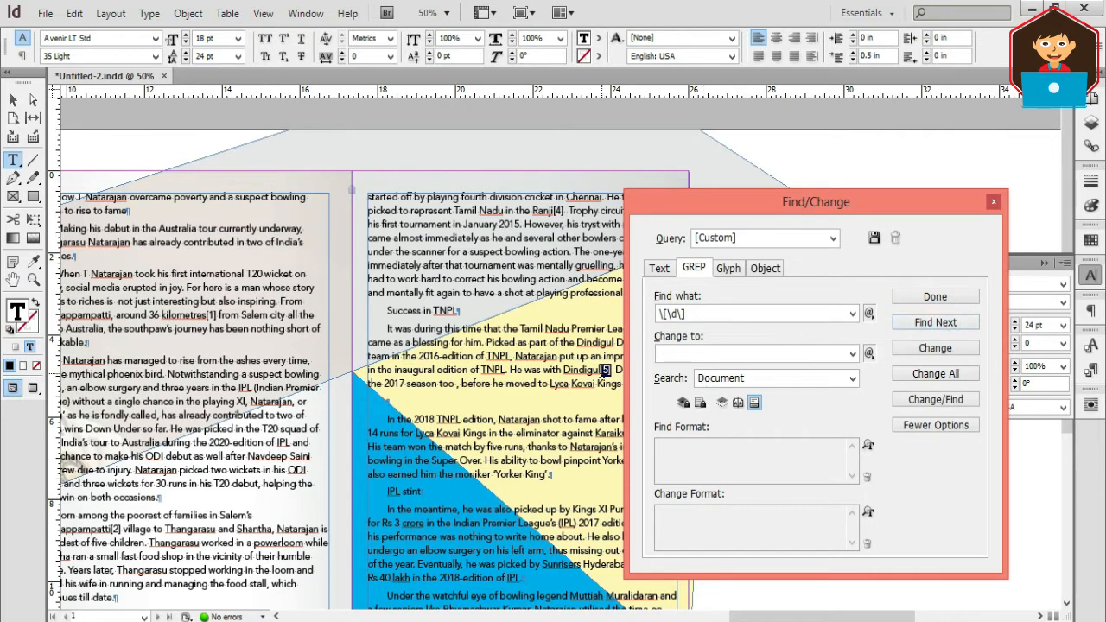
click(946, 324)
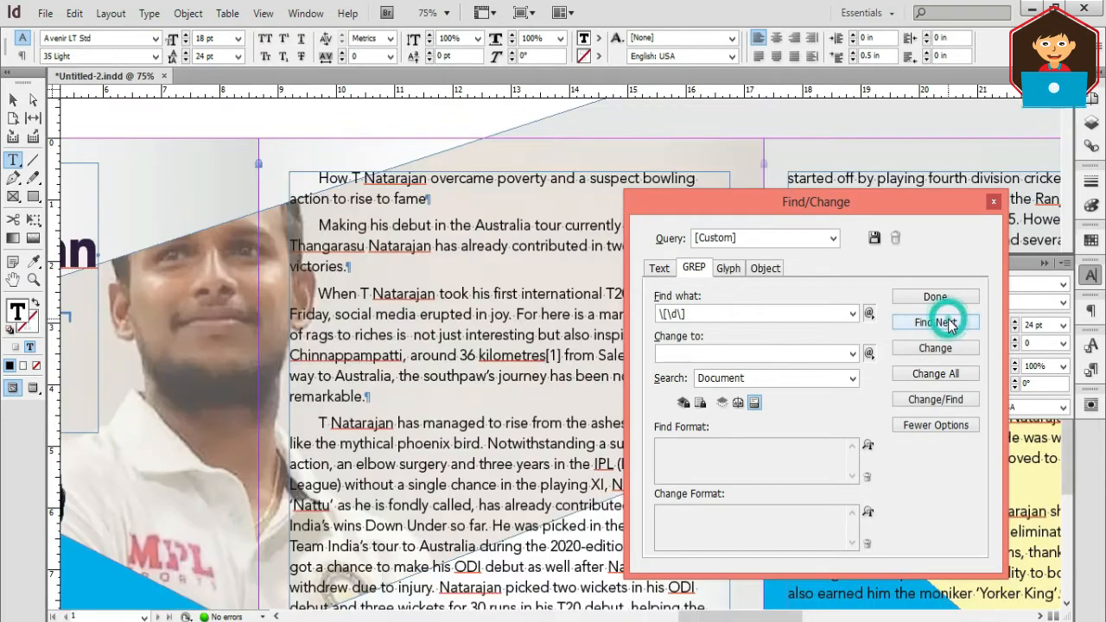
click(949, 323)
click(950, 324)
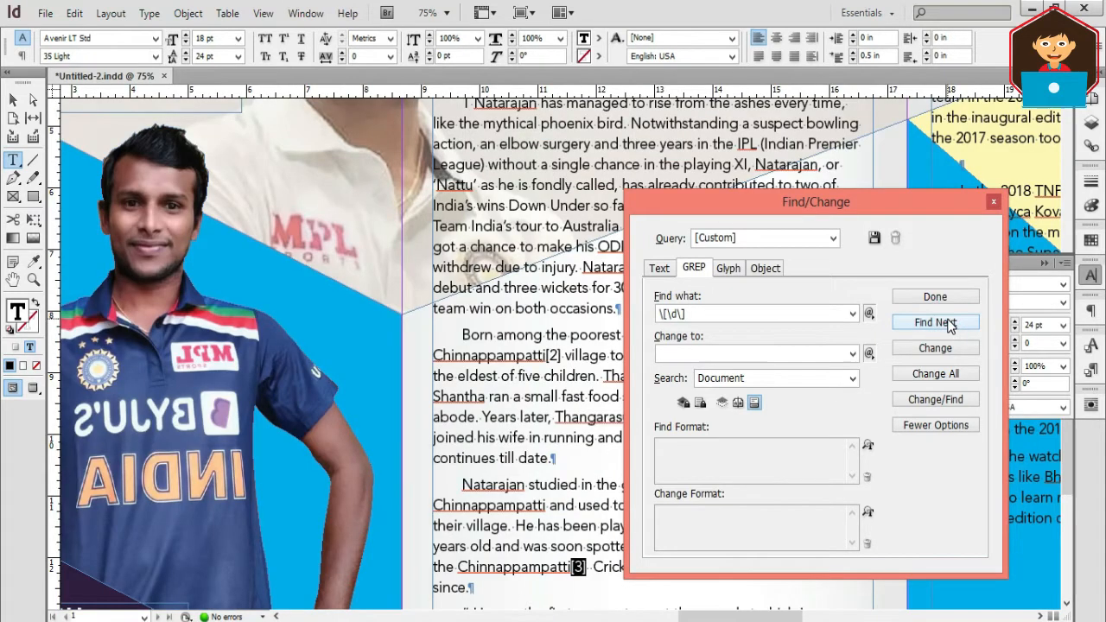
Delete every bracketed reference number in the document by replacing all \[\d\] matches with nothing.
drag(660, 314, 667, 315)
click(667, 313)
drag(677, 313, 685, 313)
click(683, 354)
click(935, 374)
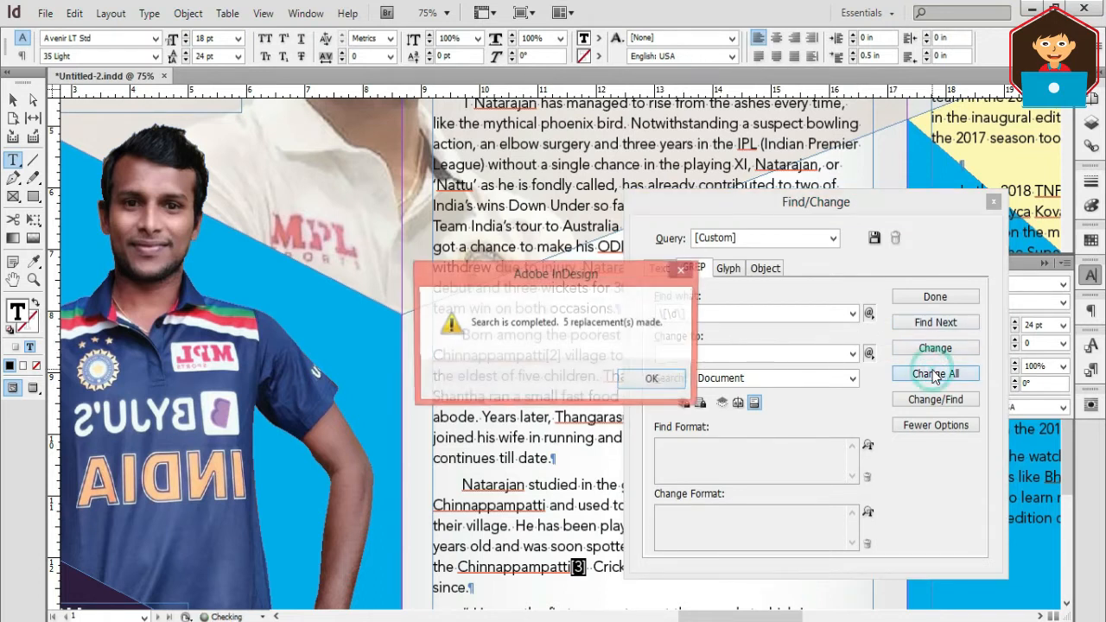
click(654, 381)
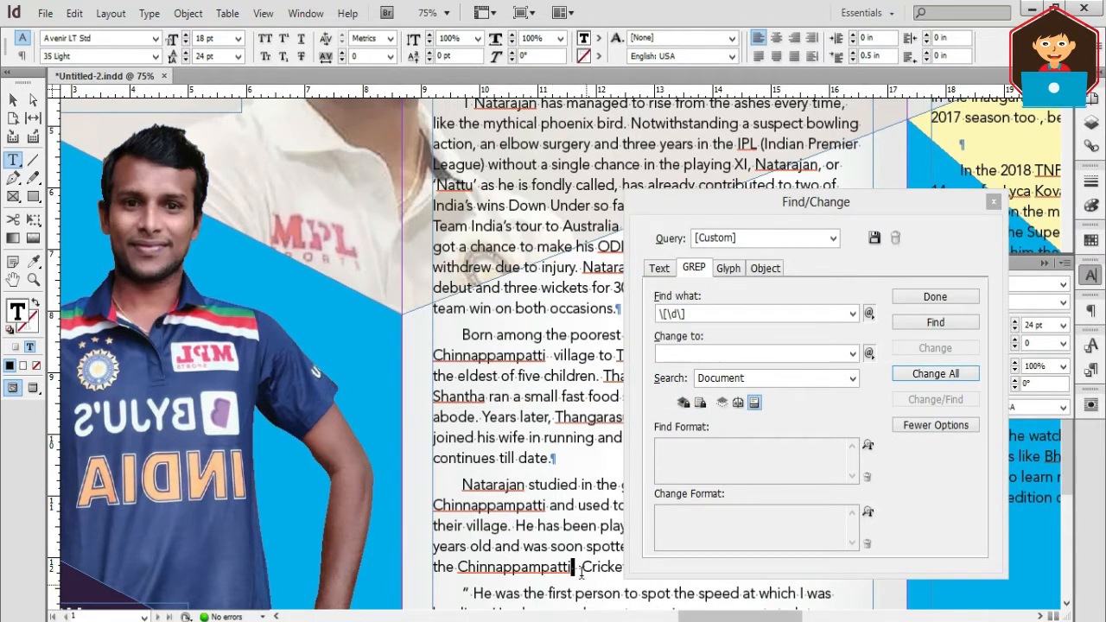
Replace all remaining double spaces in the document with a single space.
drag(711, 315, 632, 311)
key(BackSpace)
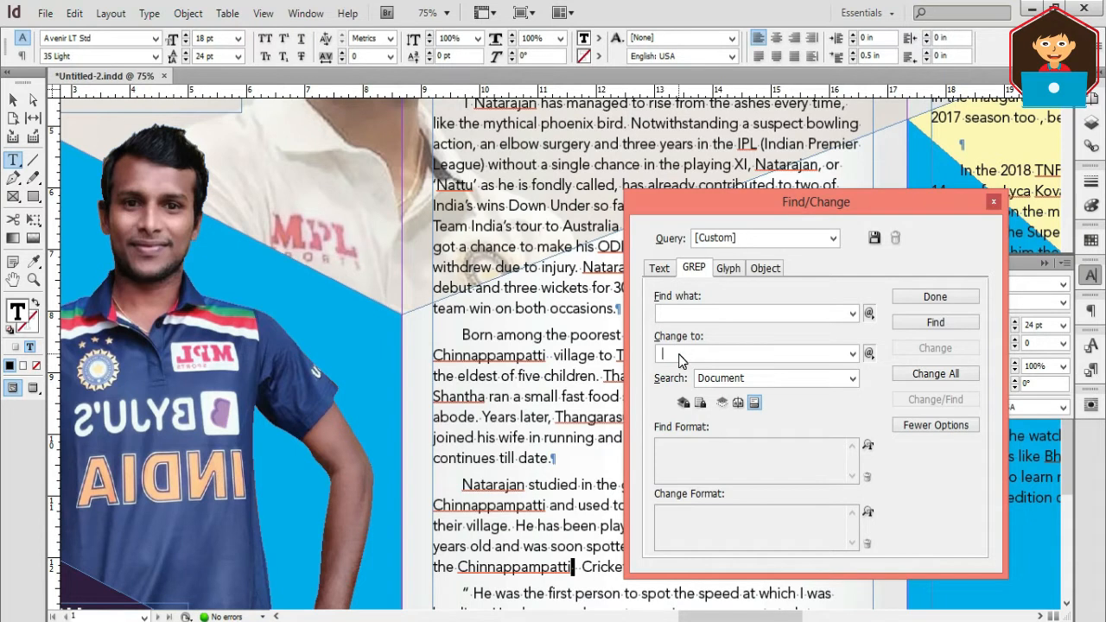
click(957, 373)
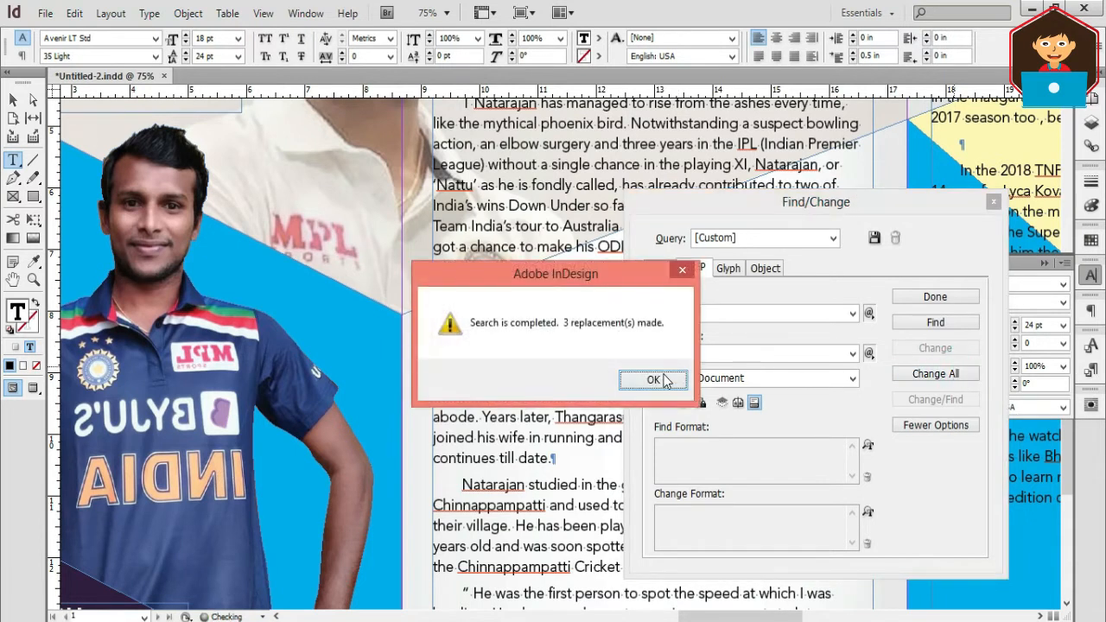
click(664, 382)
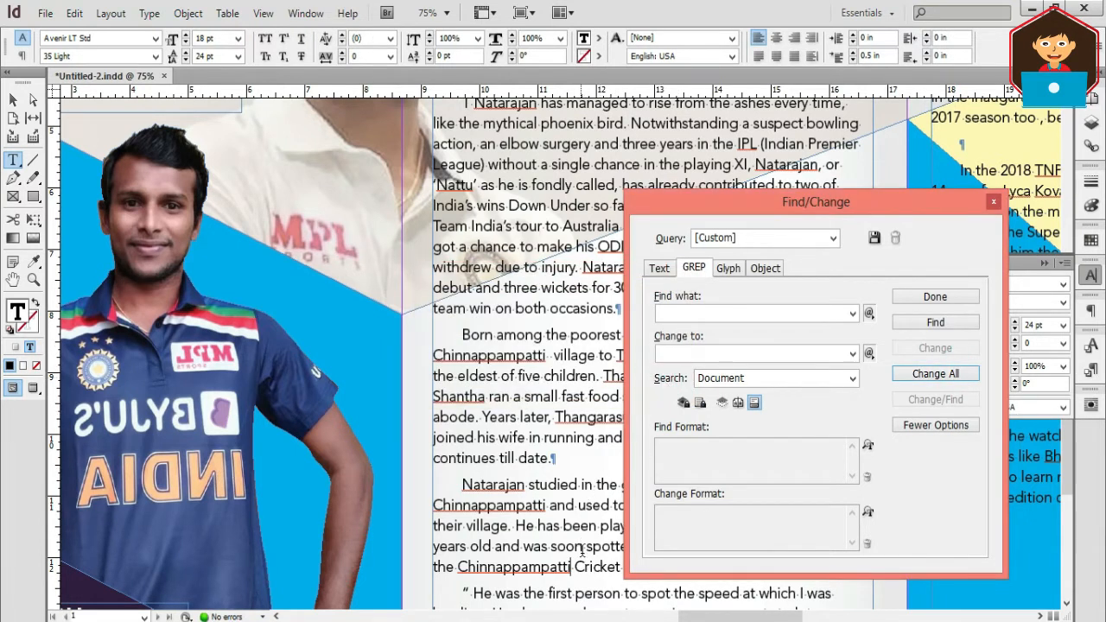
Keep the search scope set to Document and close Find/Change.
click(726, 378)
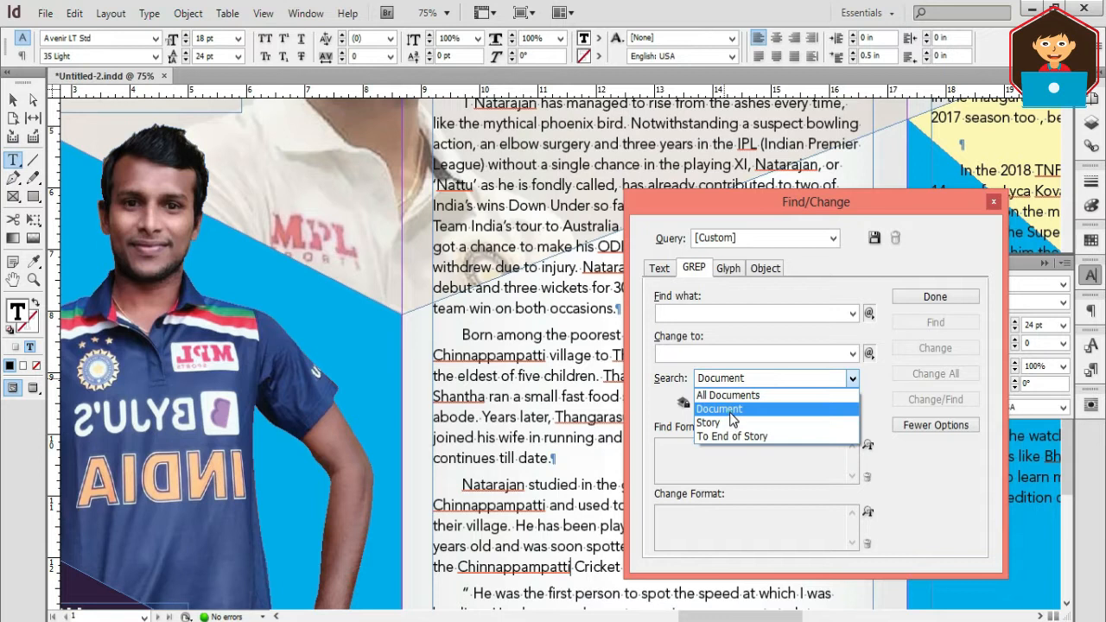
click(730, 414)
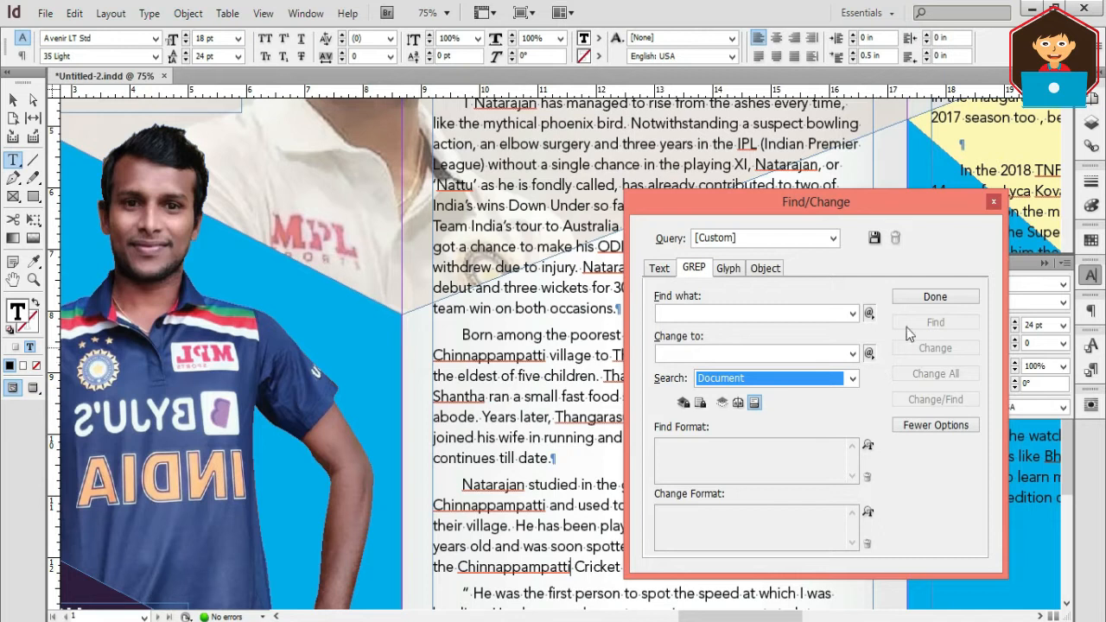
click(934, 299)
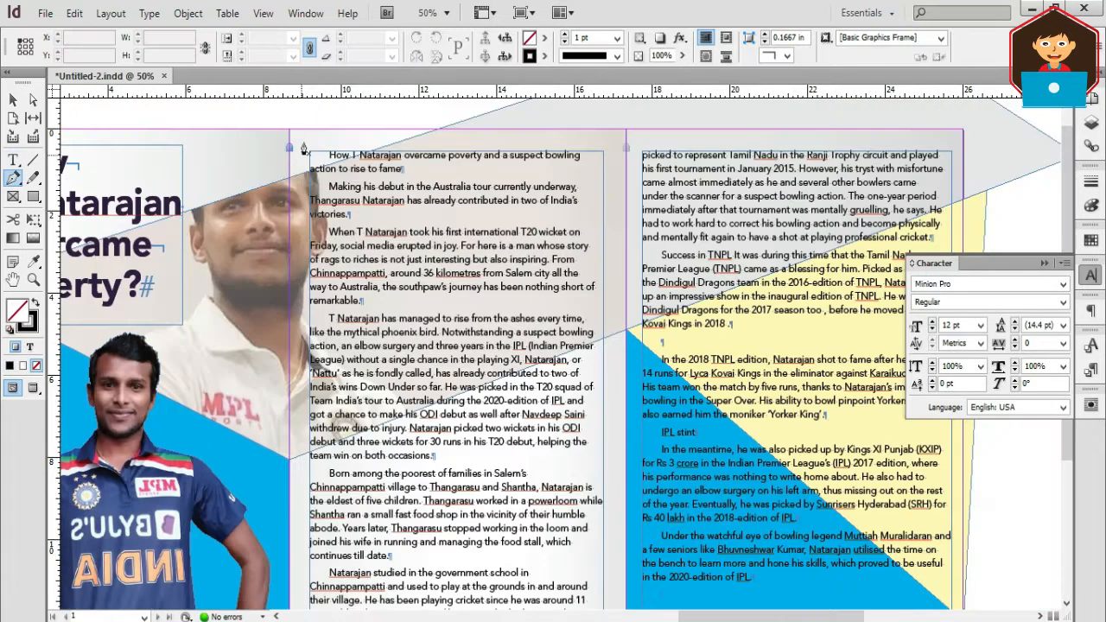
Draw a closed curved Pen path about 4.75 by 7.84 in over the faded portrait's edge and remove its stroke.
drag(329, 218, 306, 316)
drag(335, 344, 377, 363)
drag(397, 449, 357, 467)
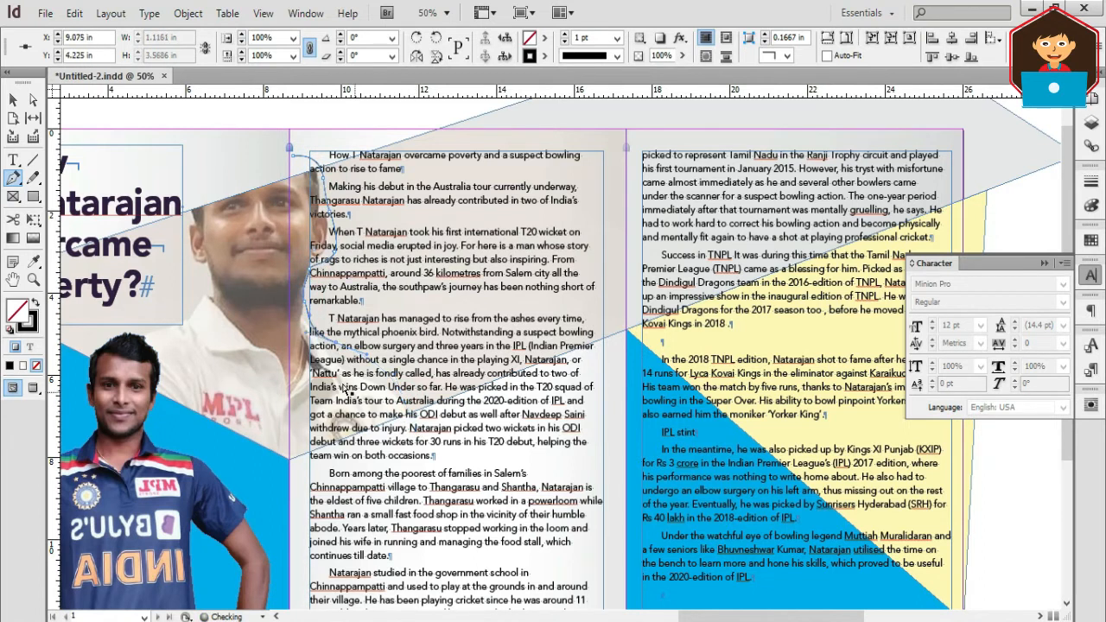
click(290, 151)
key(shift+p)
key(v)
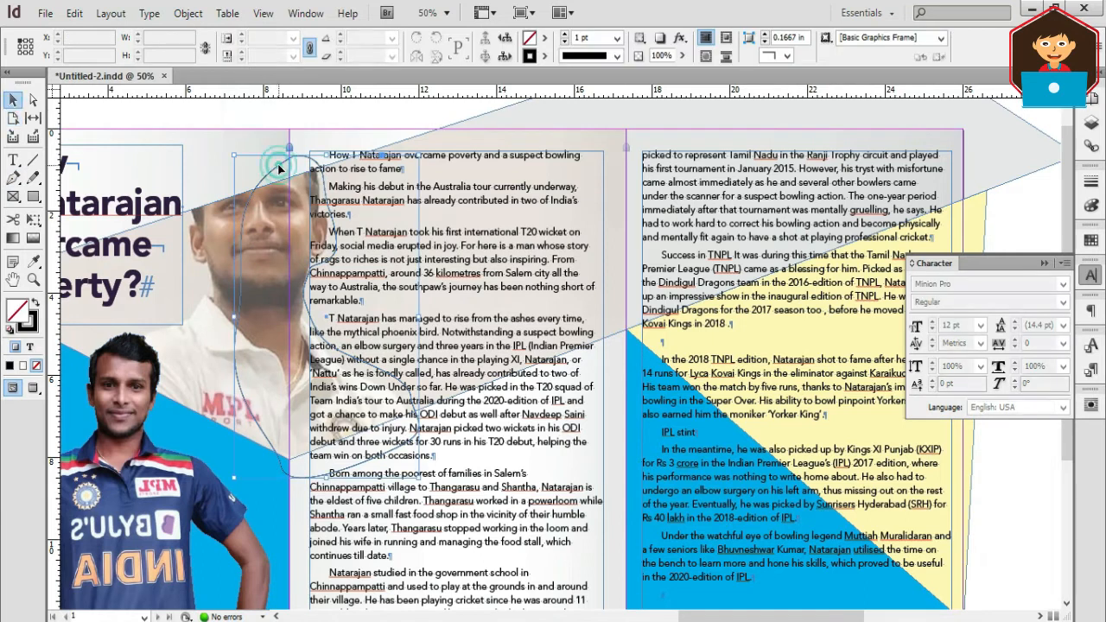
click(36, 365)
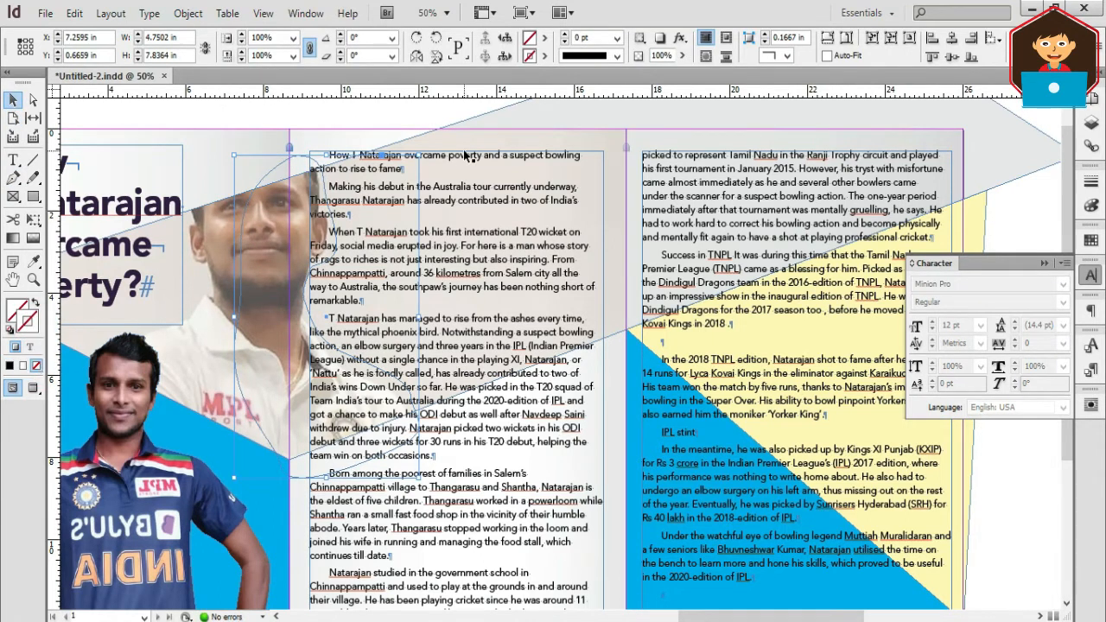
Apply a text wrap around the object shape to the curved path so the article flows around the portrait.
click(306, 13)
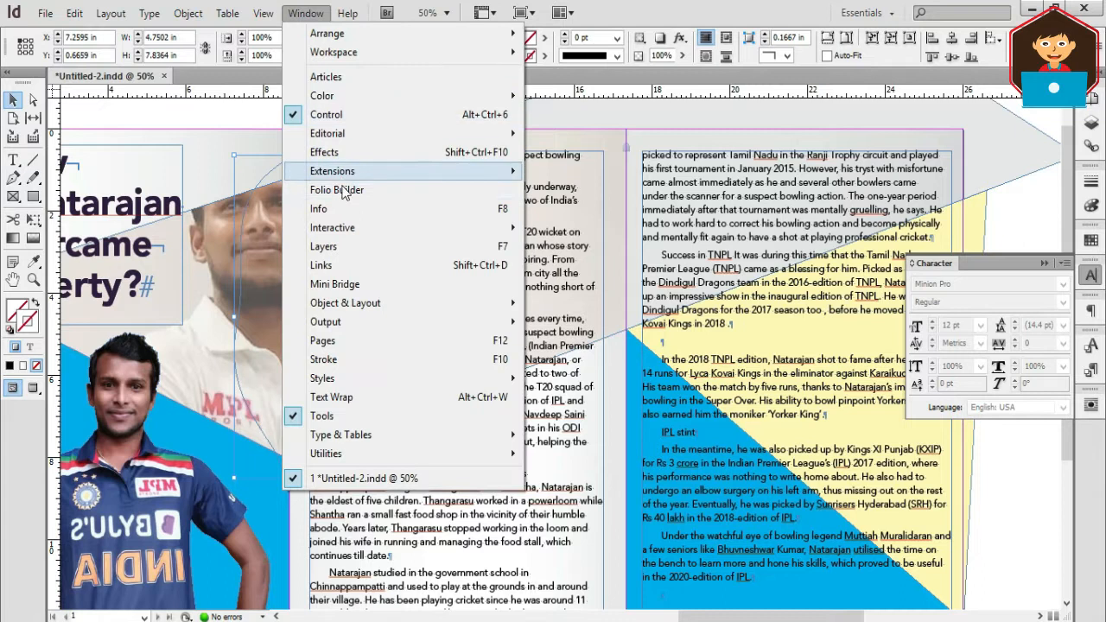
click(374, 397)
click(941, 413)
click(964, 414)
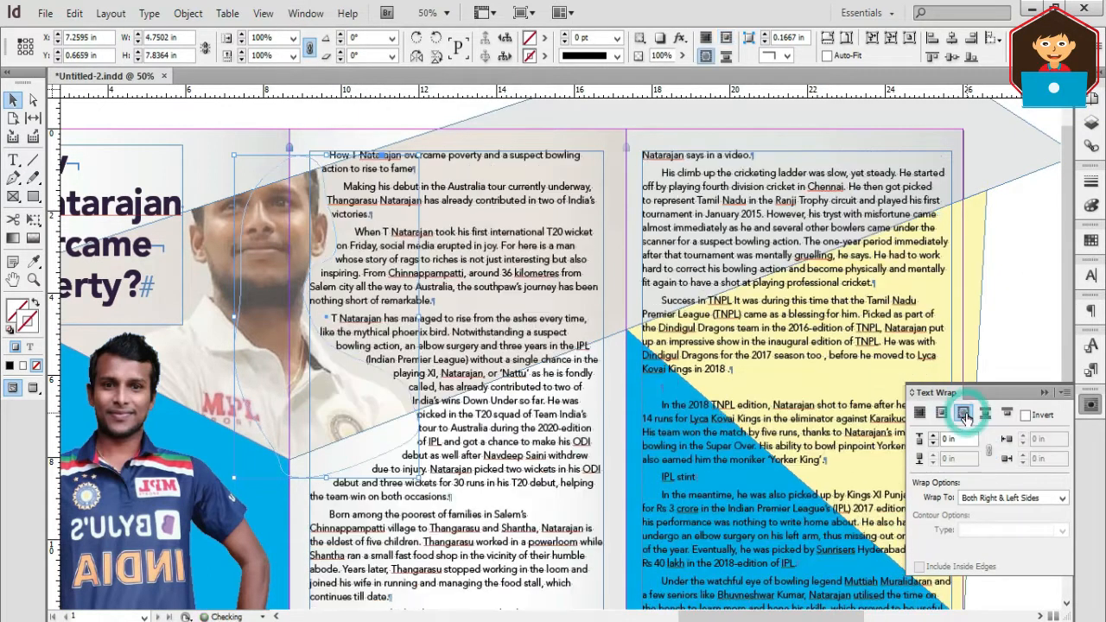
click(964, 415)
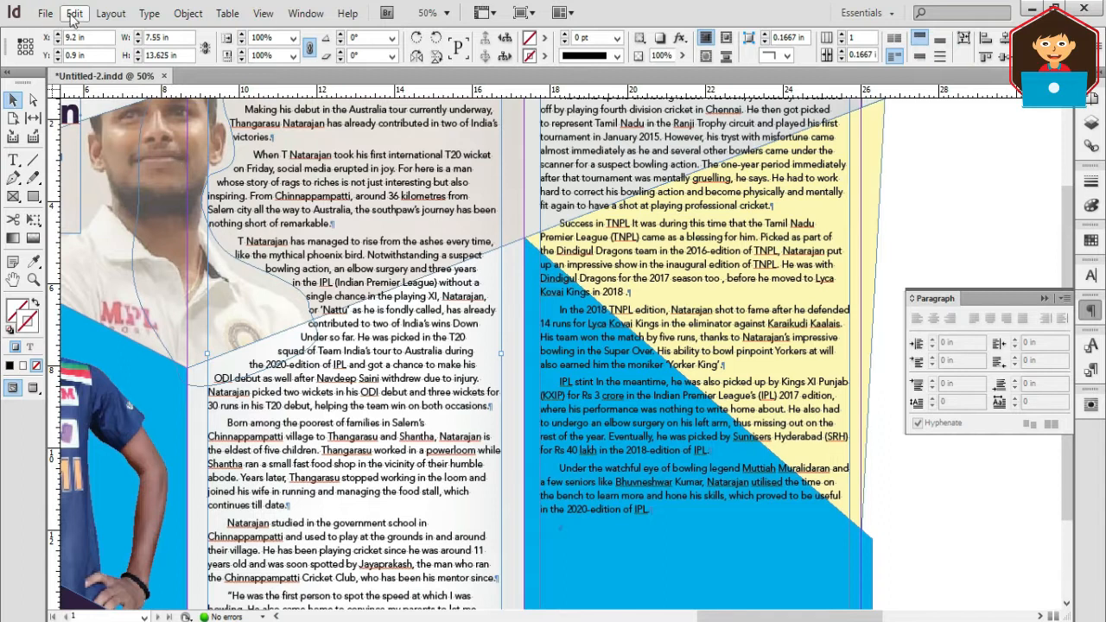
Start a spelling check of the story and move its dialog clear of the article's first column.
click(74, 13)
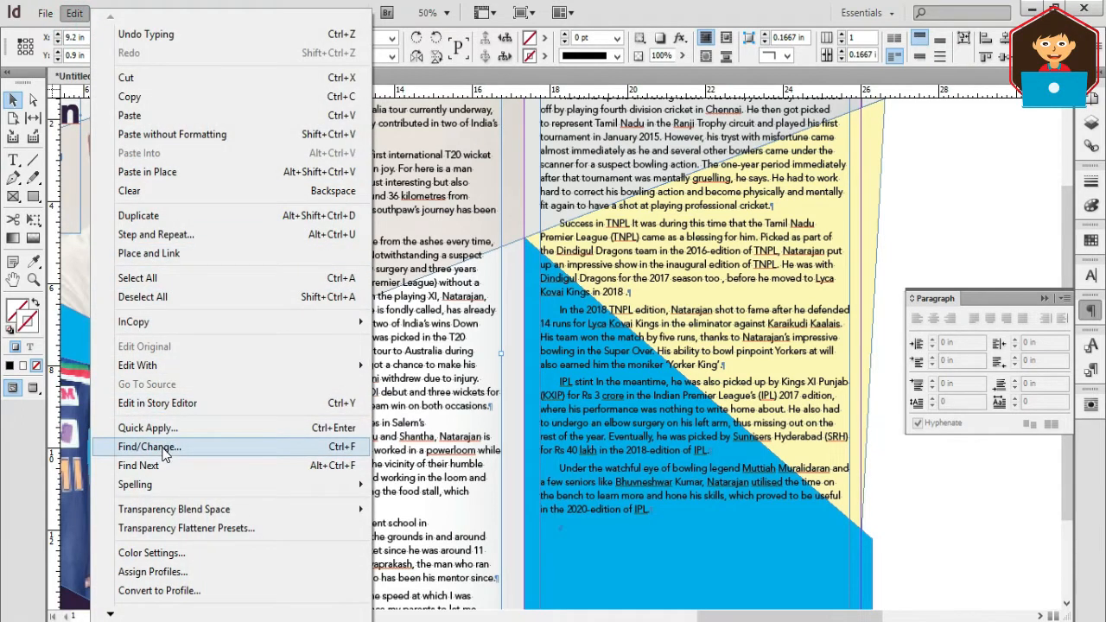
mouse_move(177, 488)
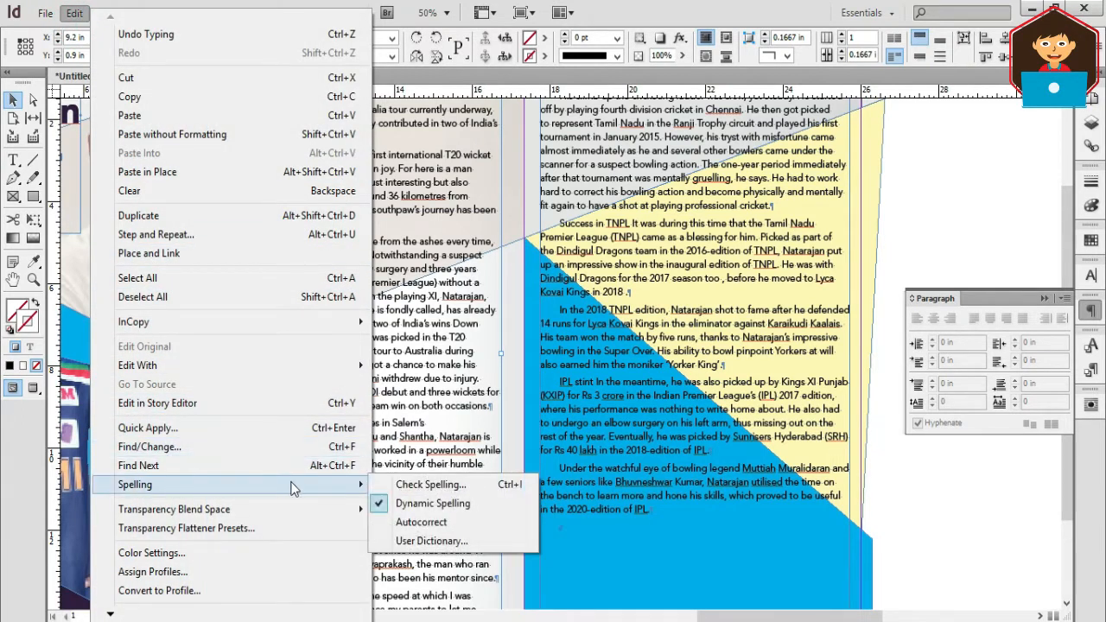
click(463, 491)
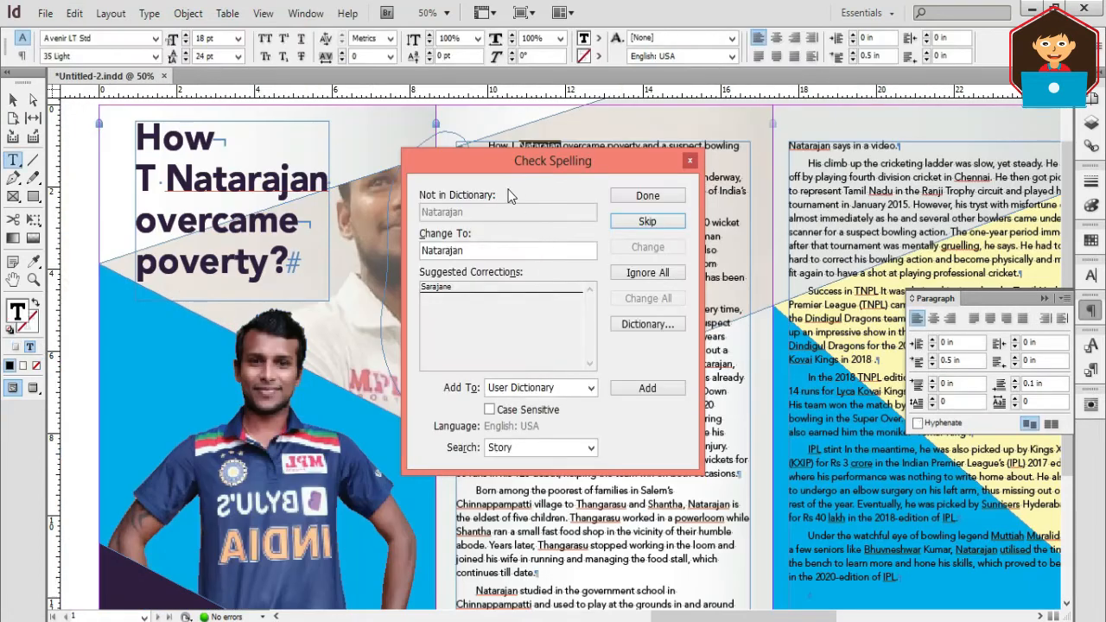
drag(503, 163, 782, 165)
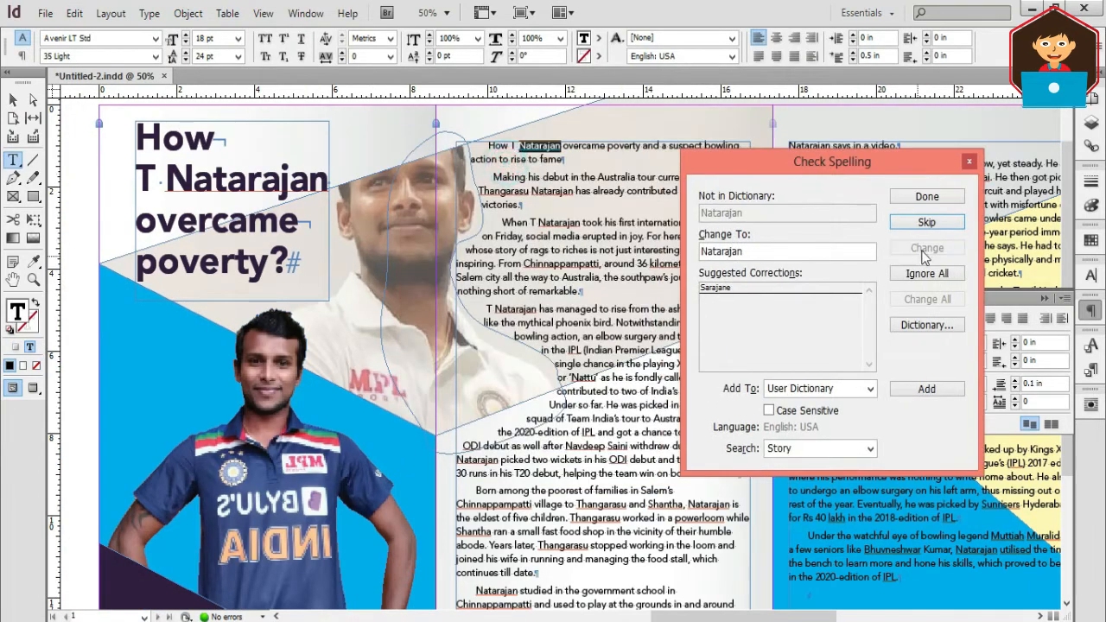
Skip the flagged names at the start of the article and change "kilometres" to "kilometers".
click(928, 223)
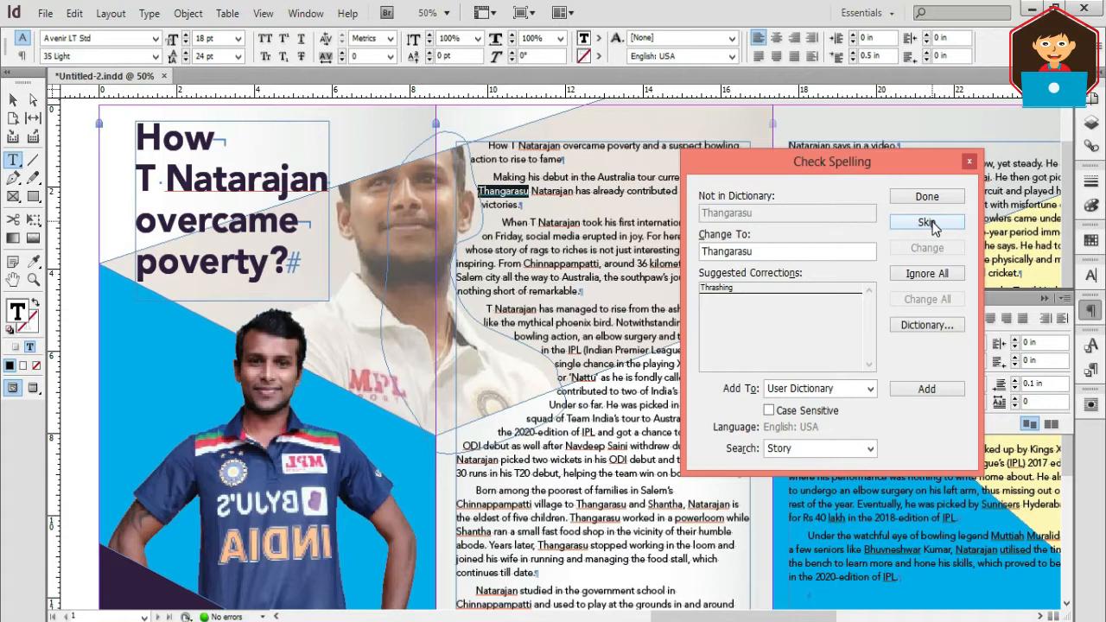
click(930, 223)
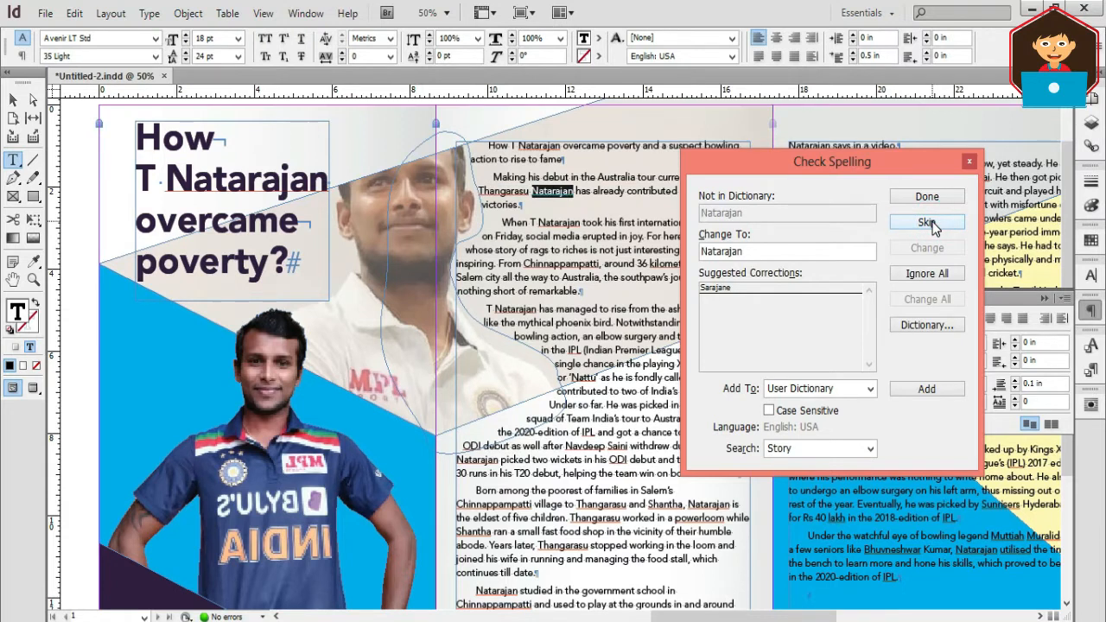
click(928, 223)
click(825, 291)
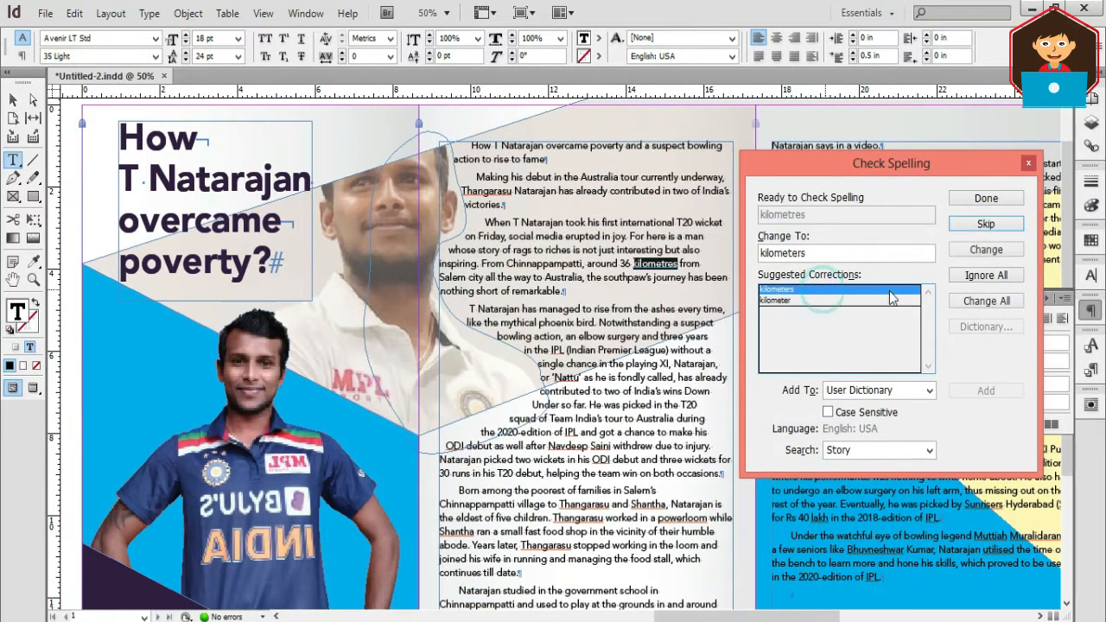
click(986, 251)
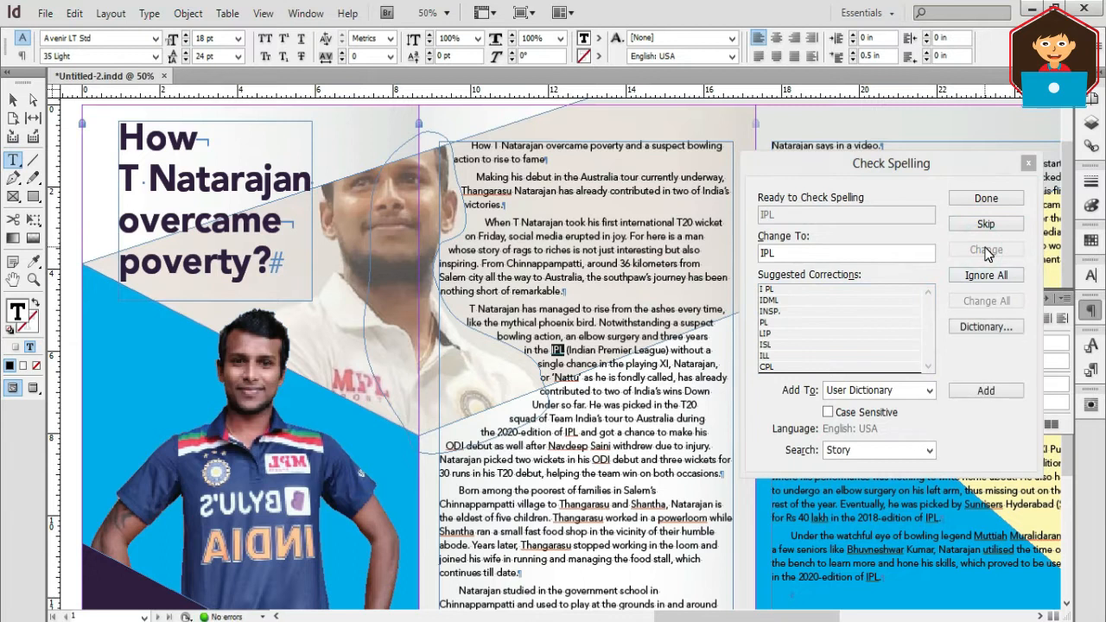
Add "IPL" and "ODI" to the user dictionary and skip the other flagged names.
click(984, 391)
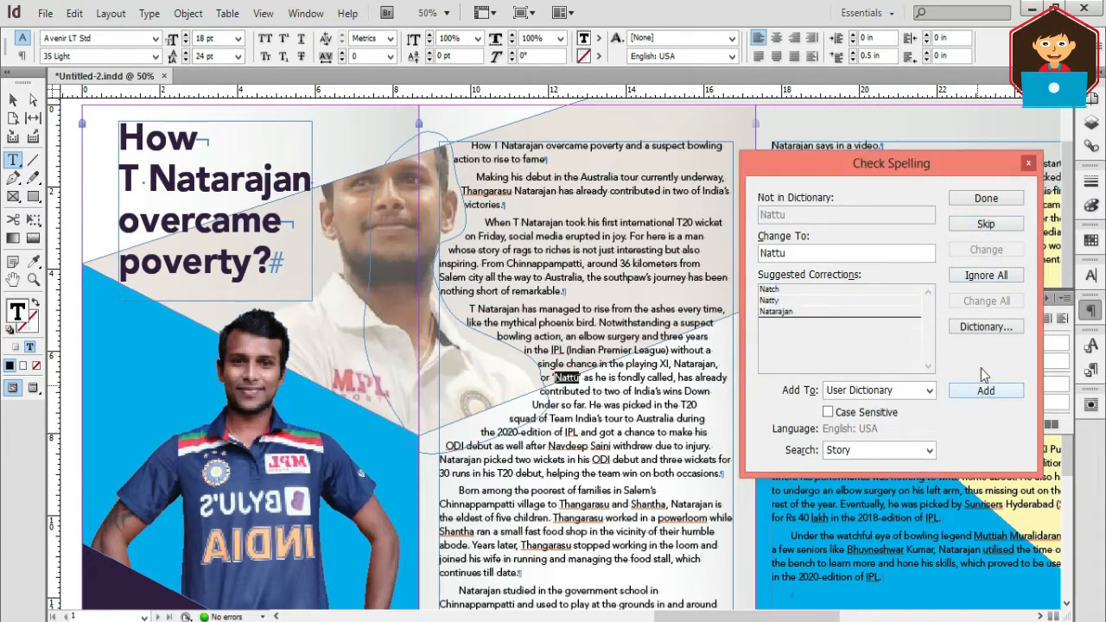
click(987, 224)
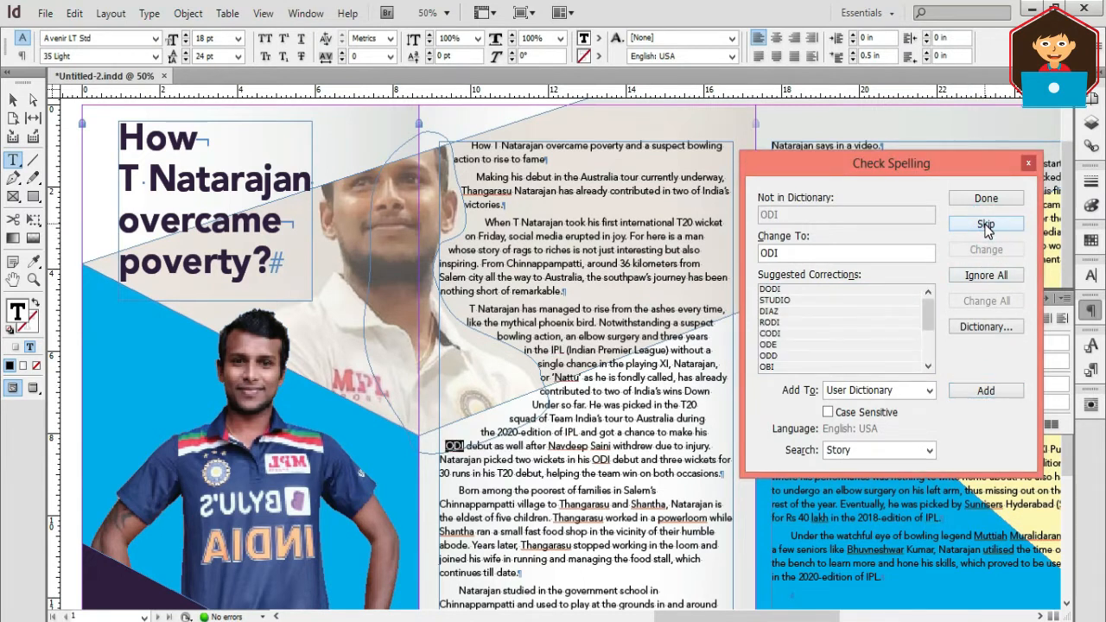
click(982, 393)
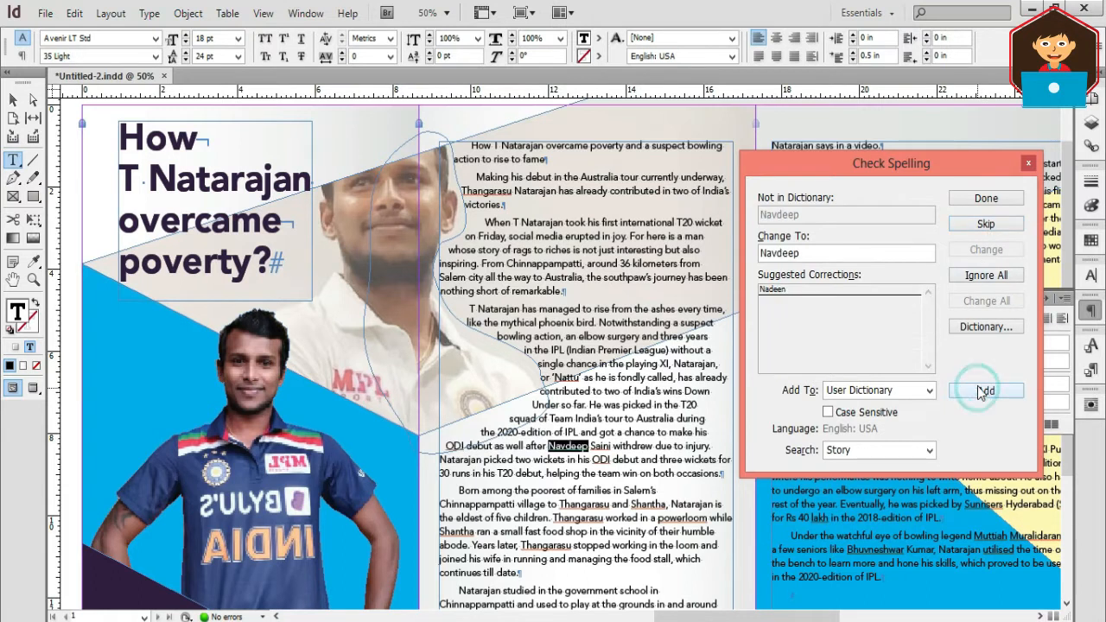
click(980, 226)
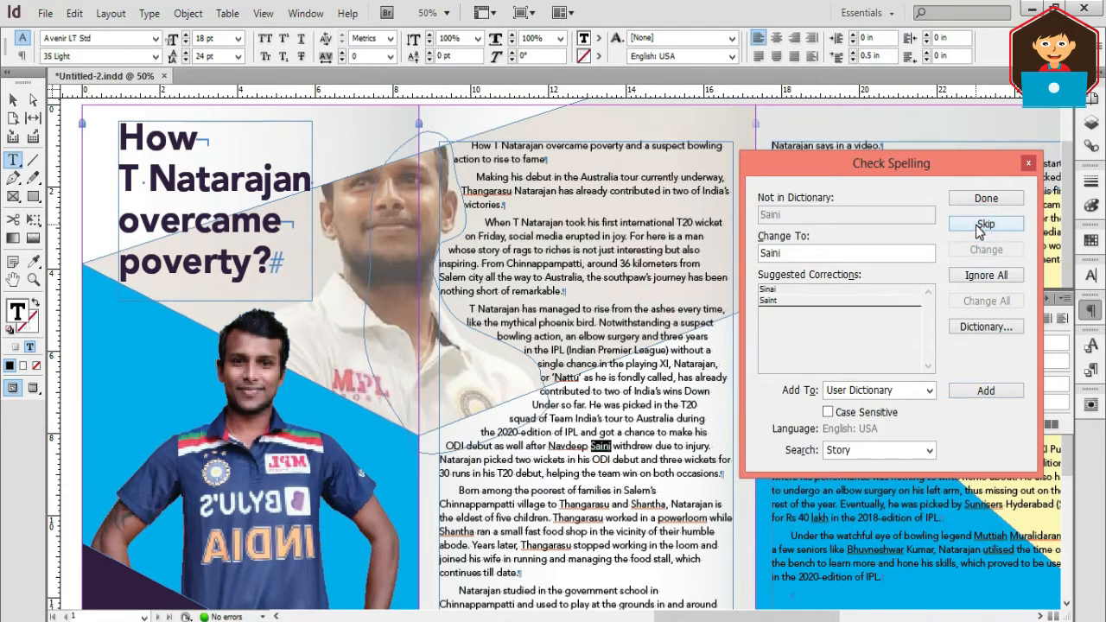
click(984, 225)
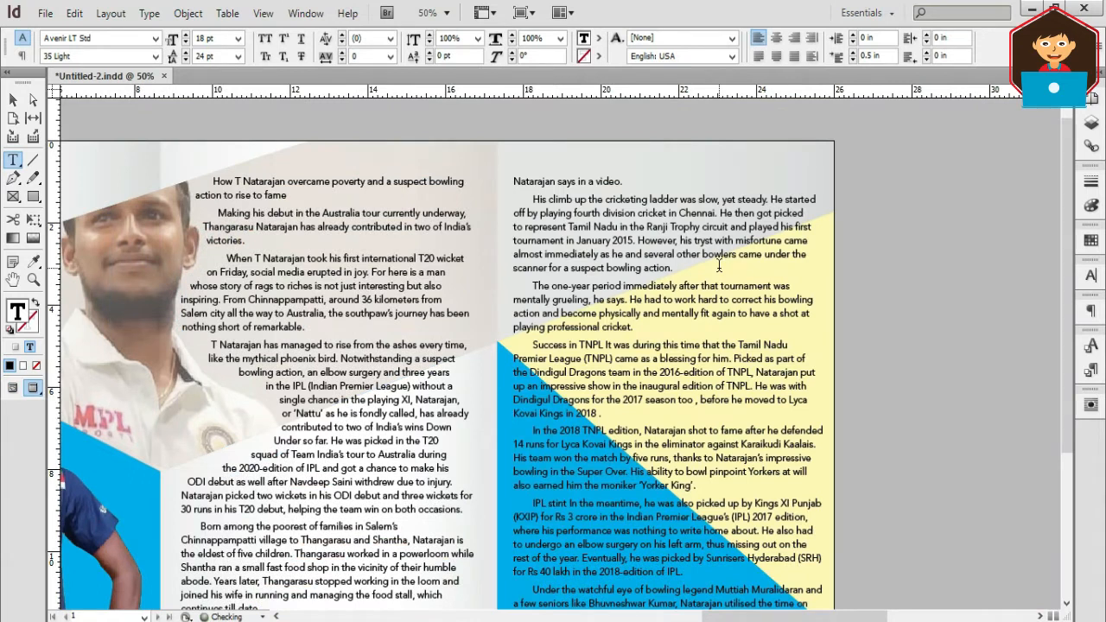